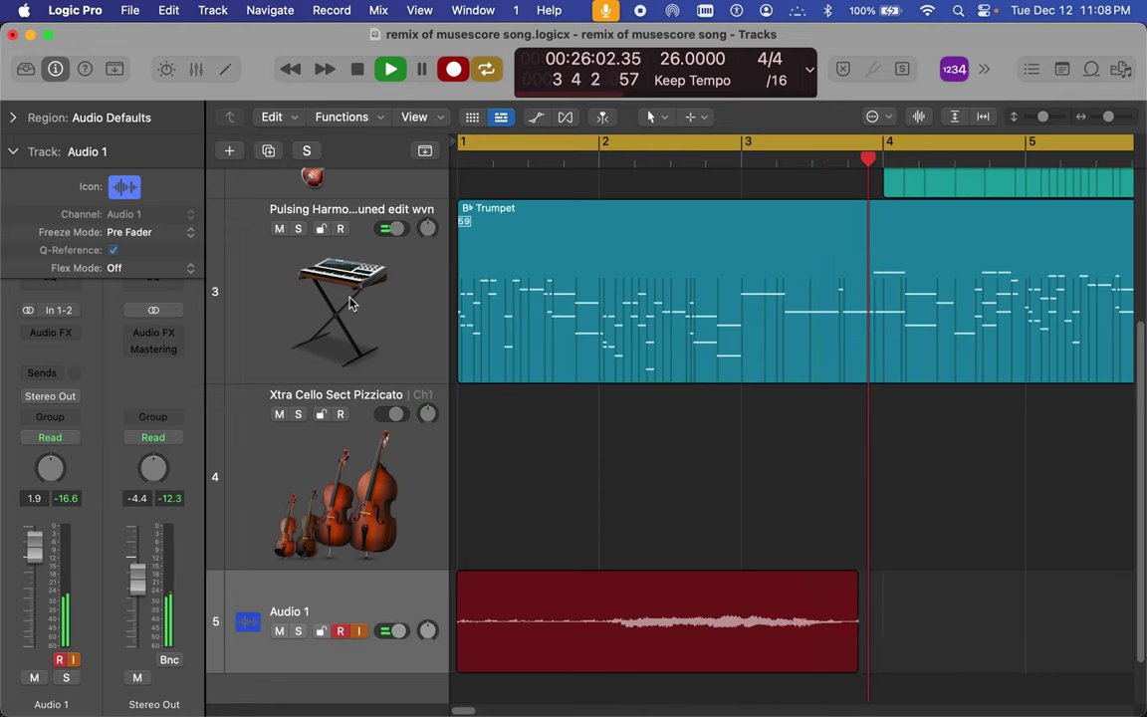
Step: Solo the recording Audio 1 track, and resize the track rows, shrinking Xtra Cello Sect Pizzicato and enlarging Audio 1
{"action": "left_click", "coordinate": [298, 630]}
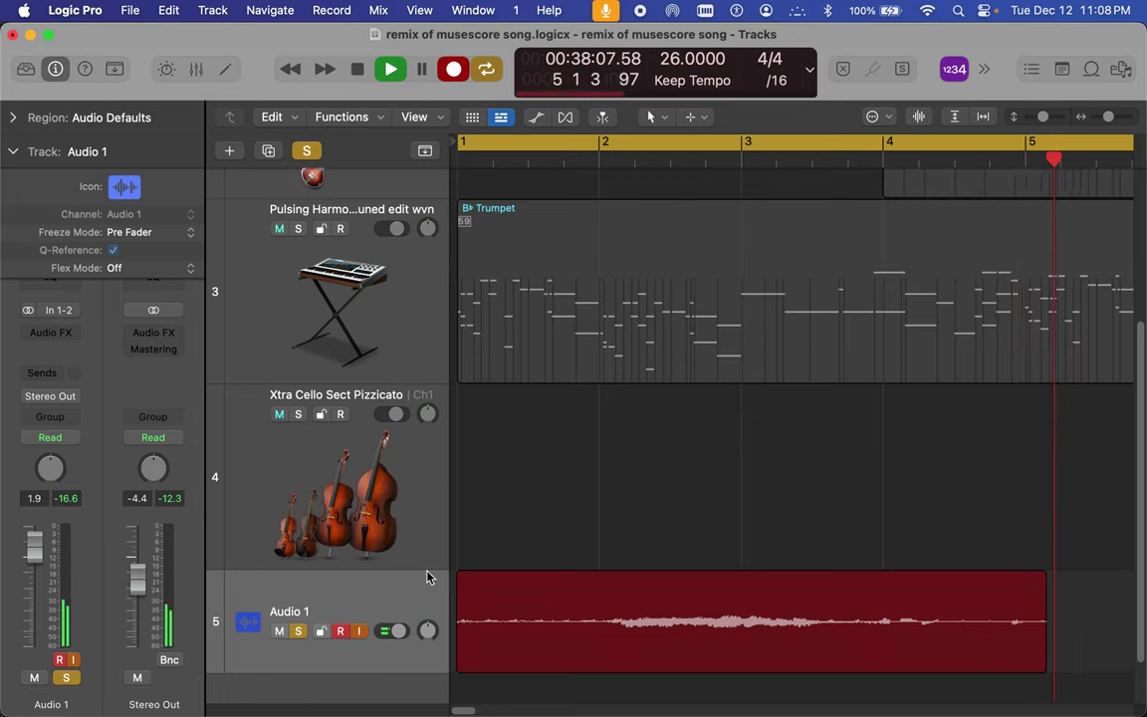
{"action": "left_click_drag", "start_coordinate": [426, 567], "coordinate": [432, 379]}
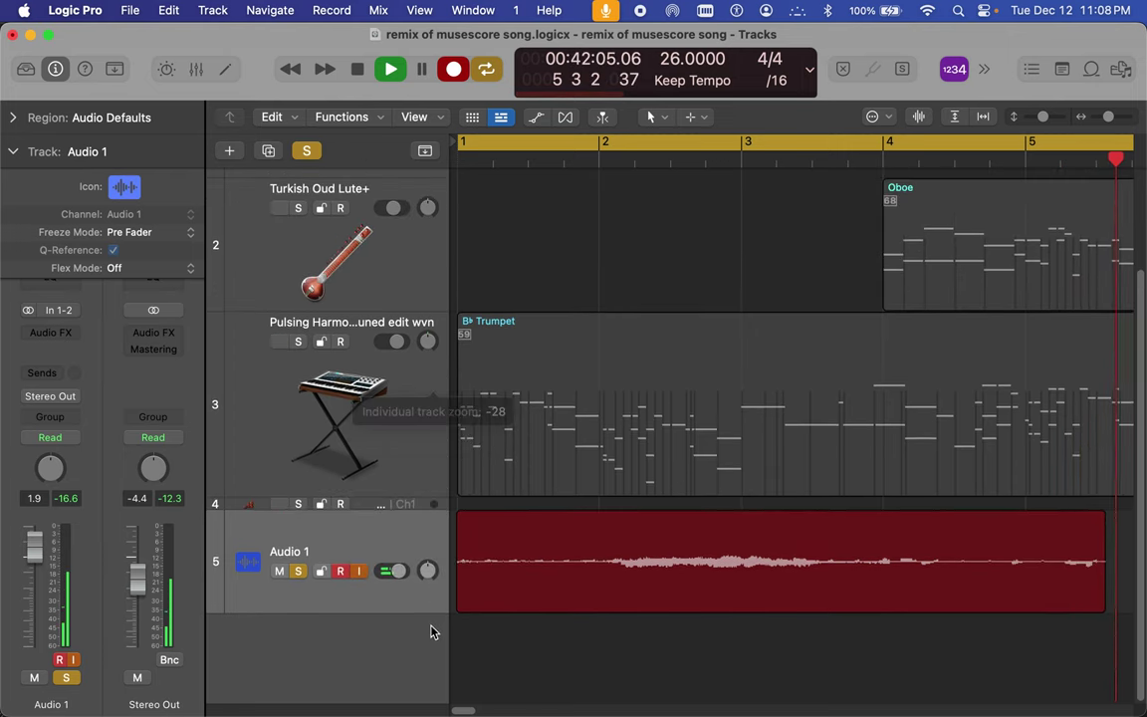
{"action": "left_click_drag", "start_coordinate": [424, 609], "coordinate": [442, 713]}
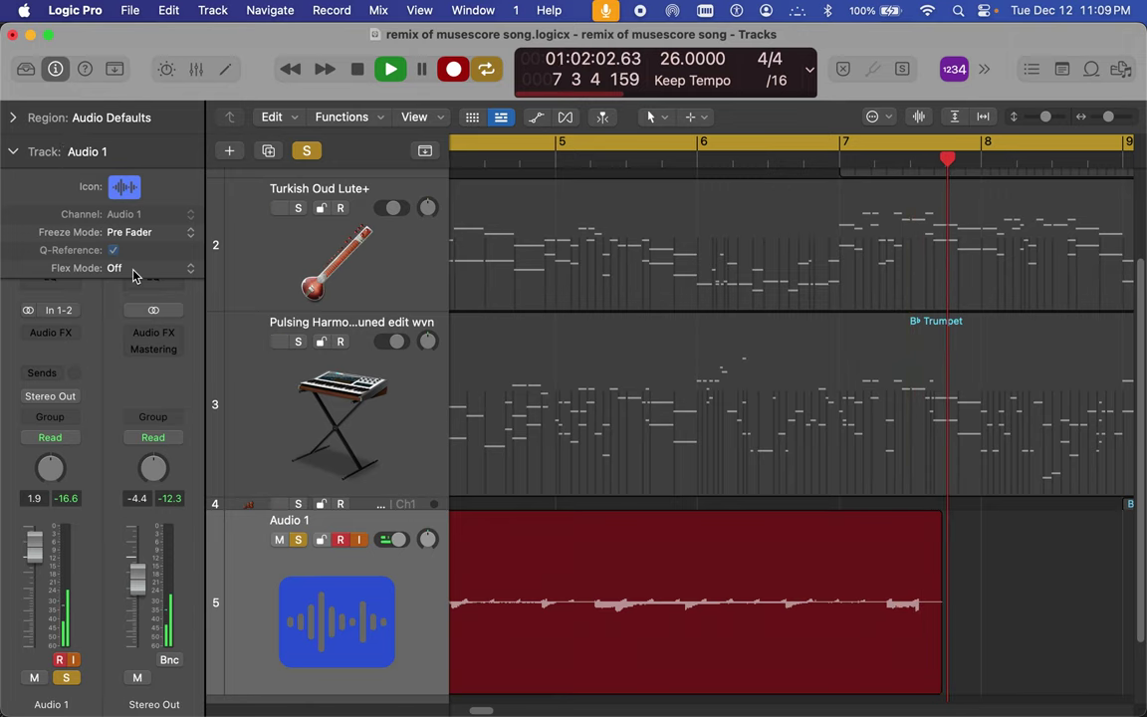
Step: Browse the effect plug-ins available for Audio 1 and turn on Catch Playhead
{"action": "left_click", "coordinate": [66, 334]}
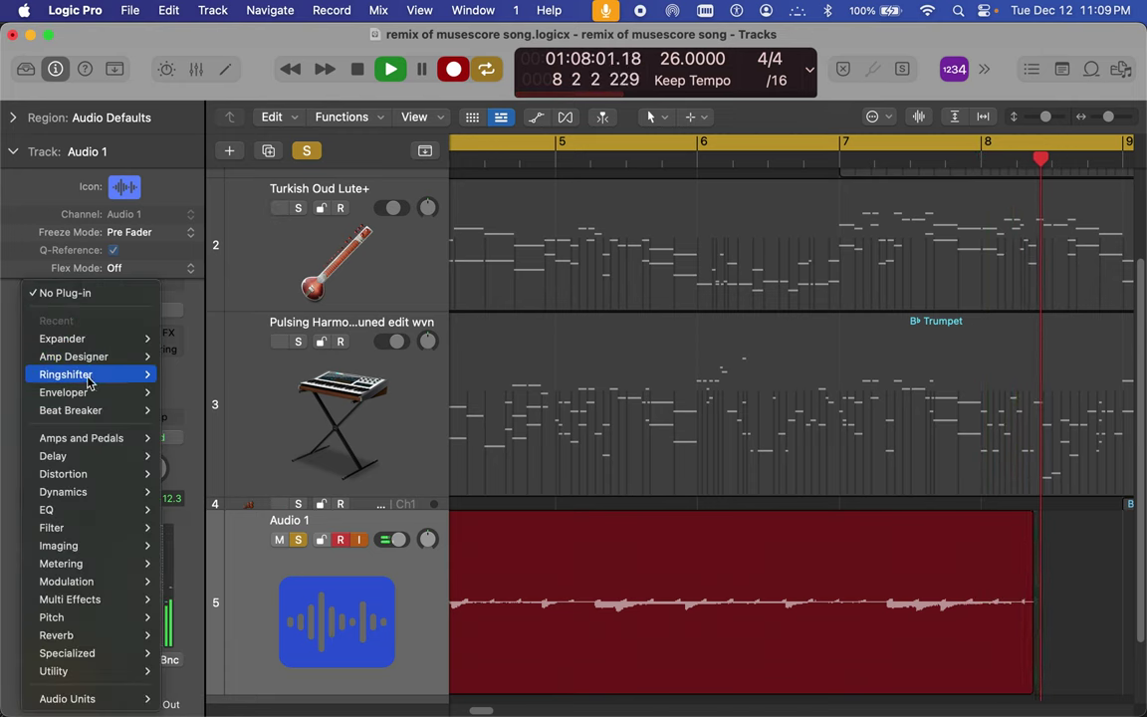
{"action": "key", "text": "Escape"}
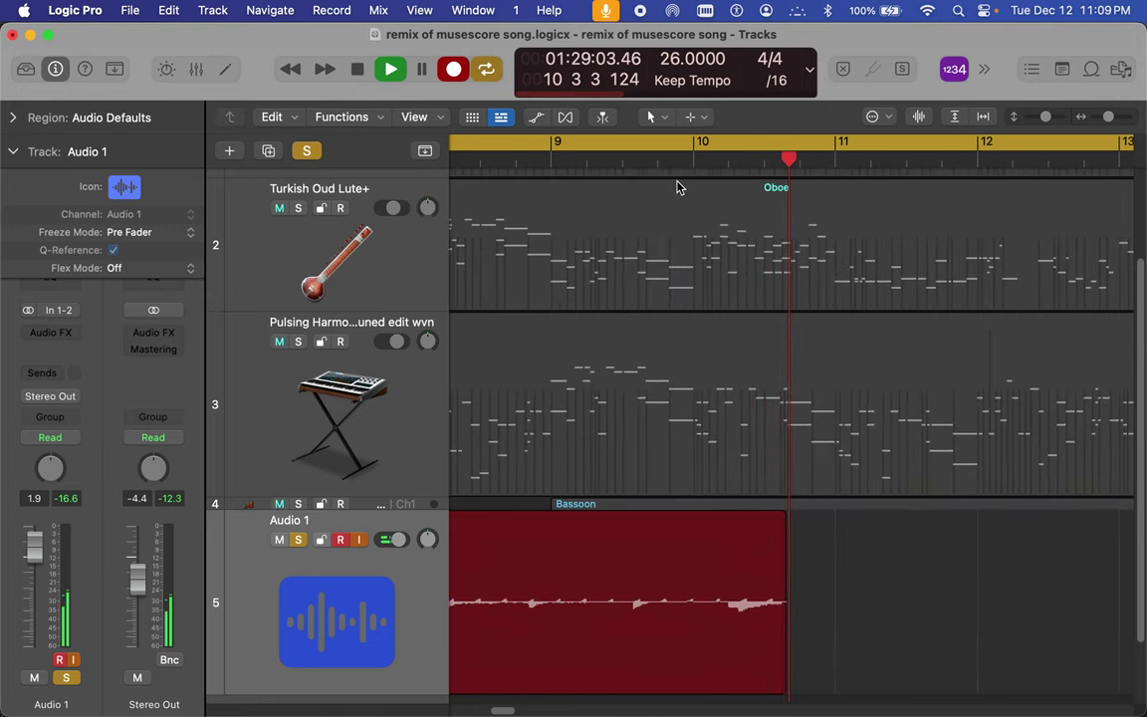
{"action": "left_click", "coordinate": [602, 117]}
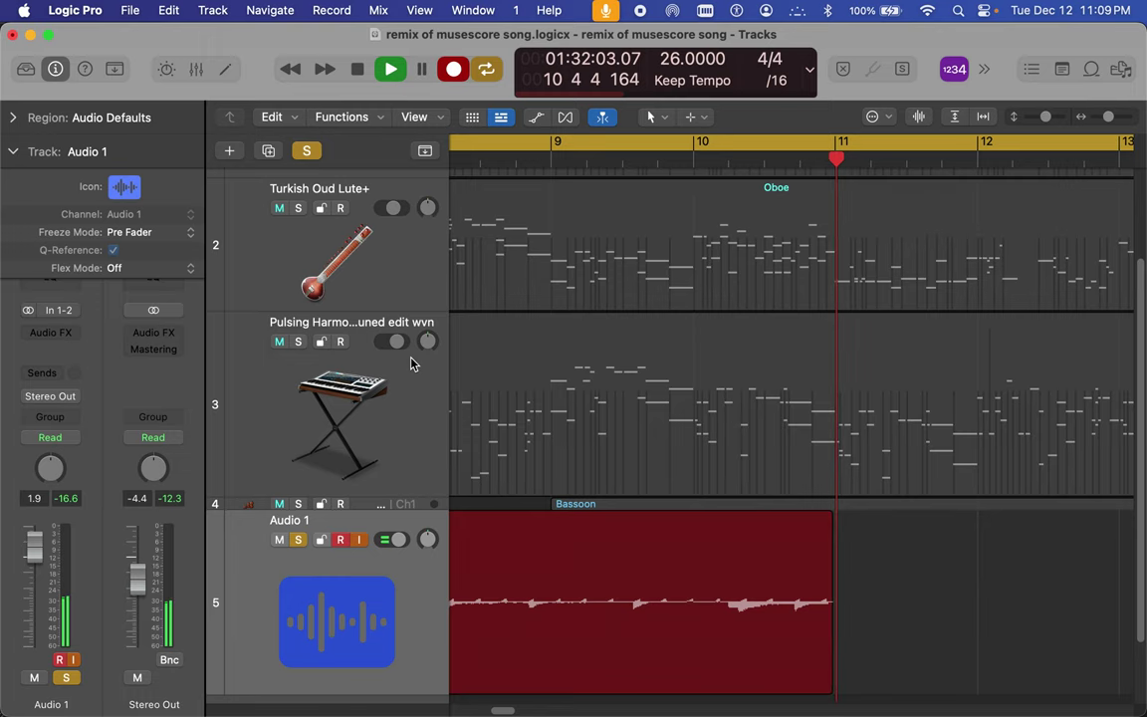
Step: Stop the recording on Audio 1 and turn off the track's input monitoring
{"action": "left_click", "coordinate": [131, 10]}
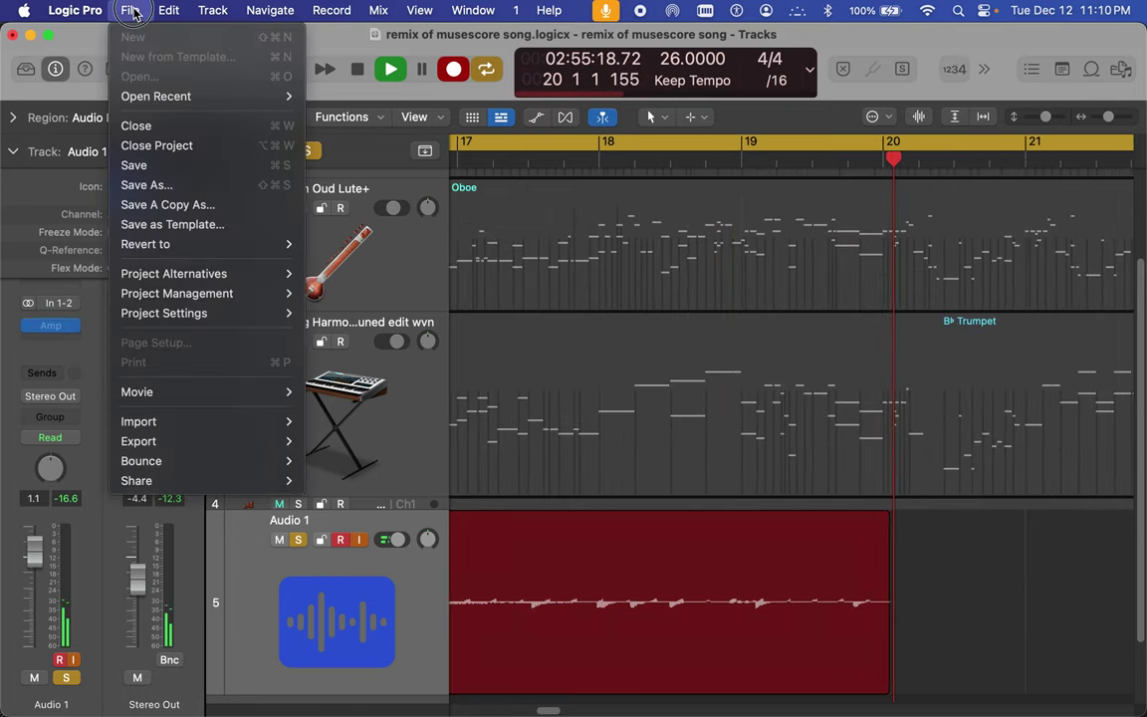
{"action": "left_click", "coordinate": [131, 10]}
{"action": "left_click", "coordinate": [356, 70]}
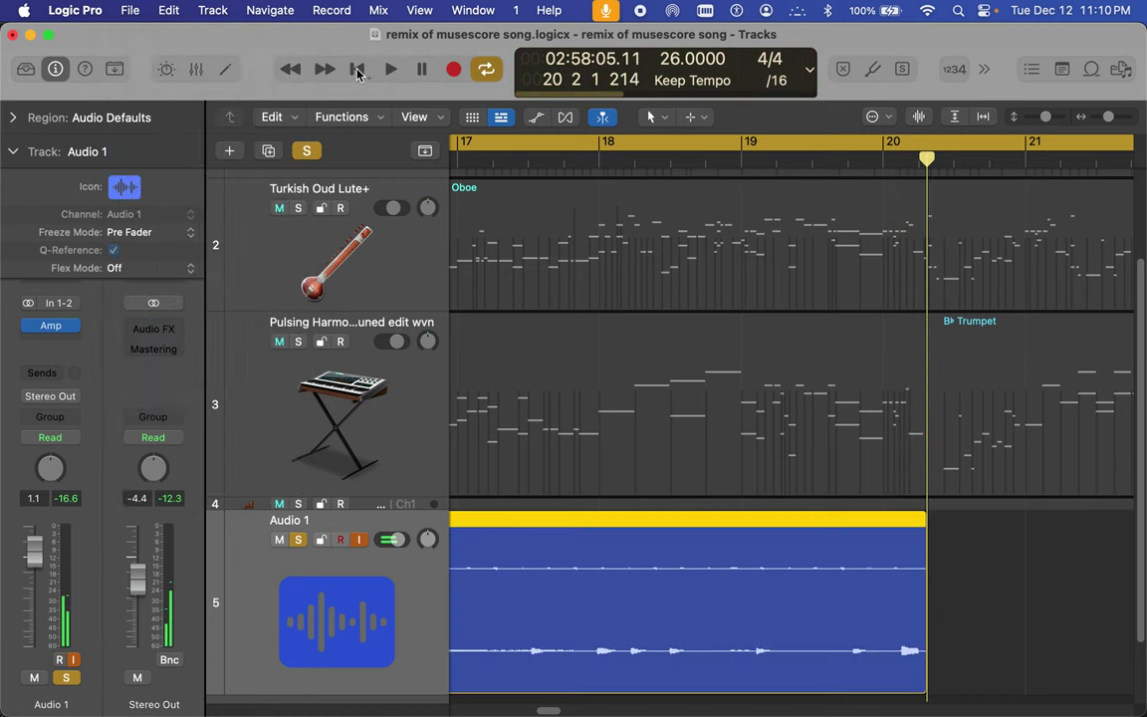
{"action": "left_click", "coordinate": [73, 659]}
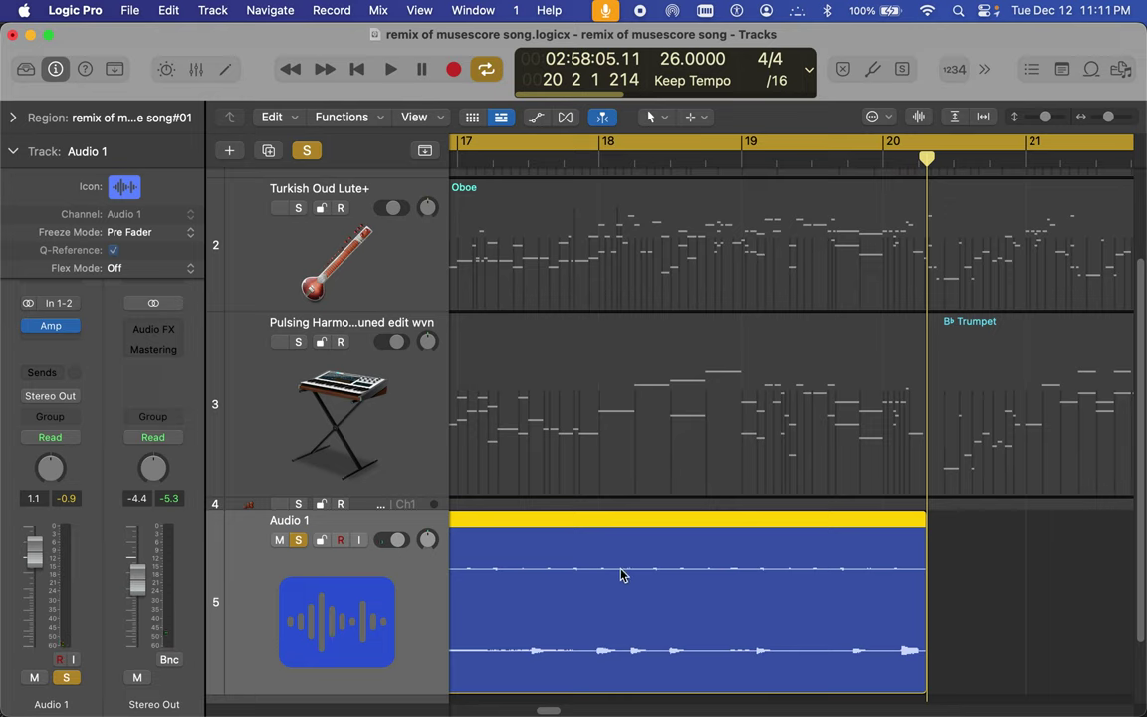
Step: Play back the recorded Audio 1 region from the start of the project
{"action": "left_click", "coordinate": [525, 614]}
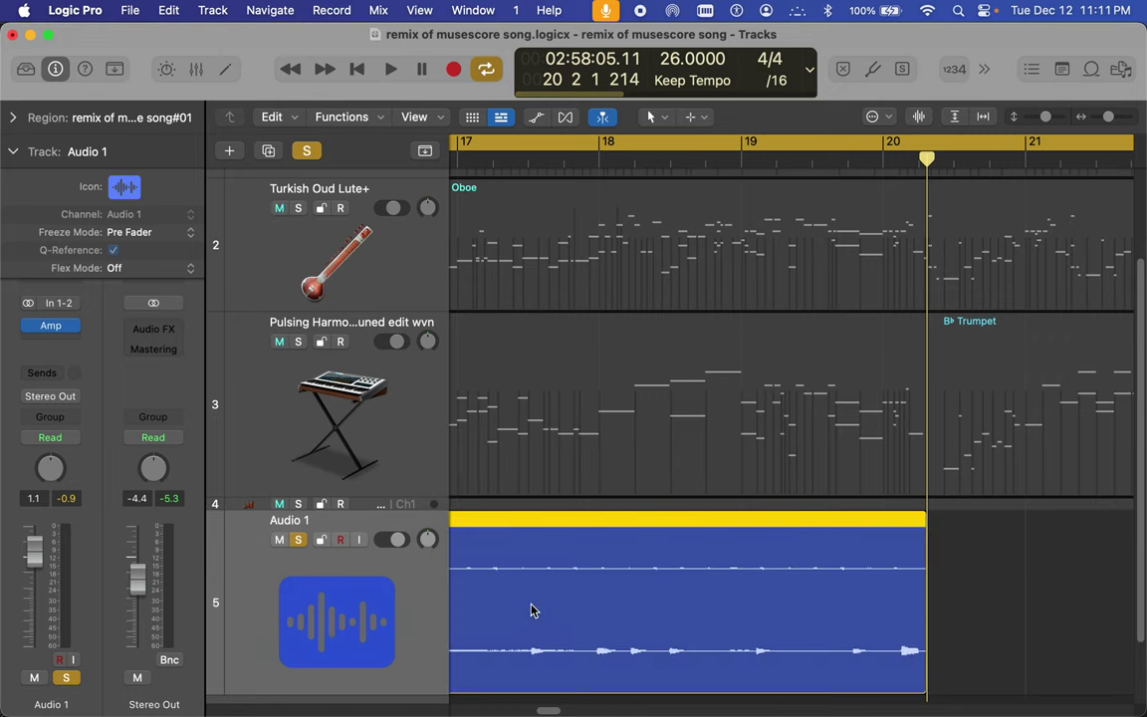
{"action": "left_click_drag", "start_coordinate": [1107, 117], "coordinate": [1096, 118]}
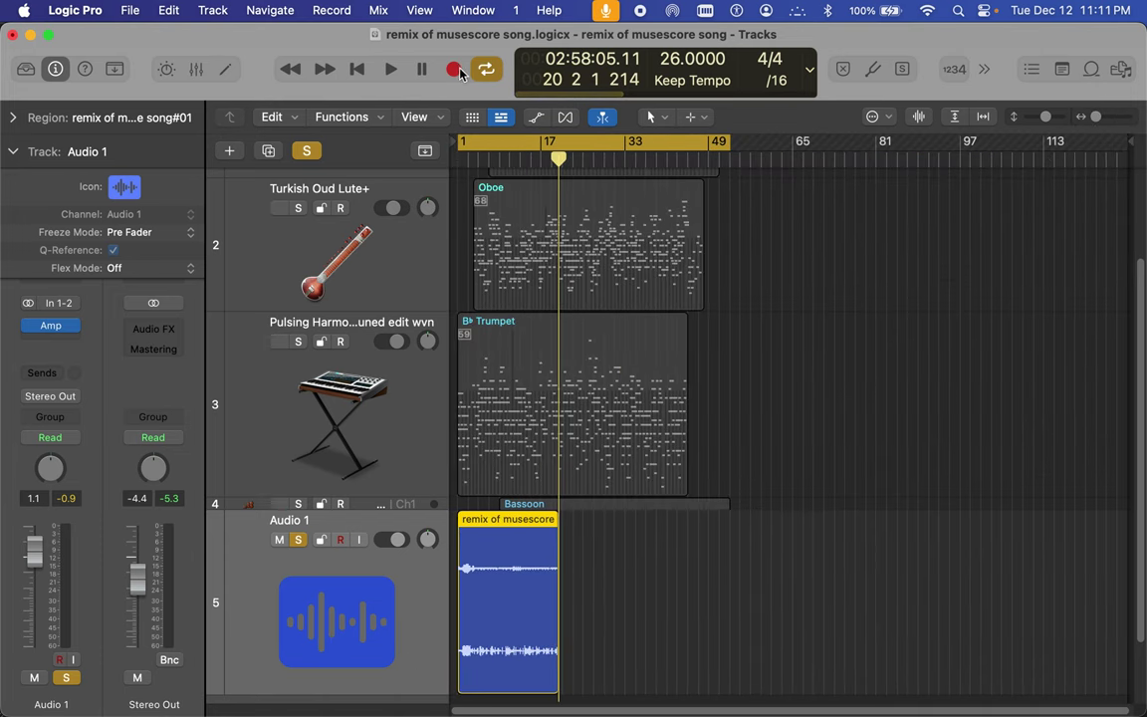
{"action": "left_click", "coordinate": [354, 70]}
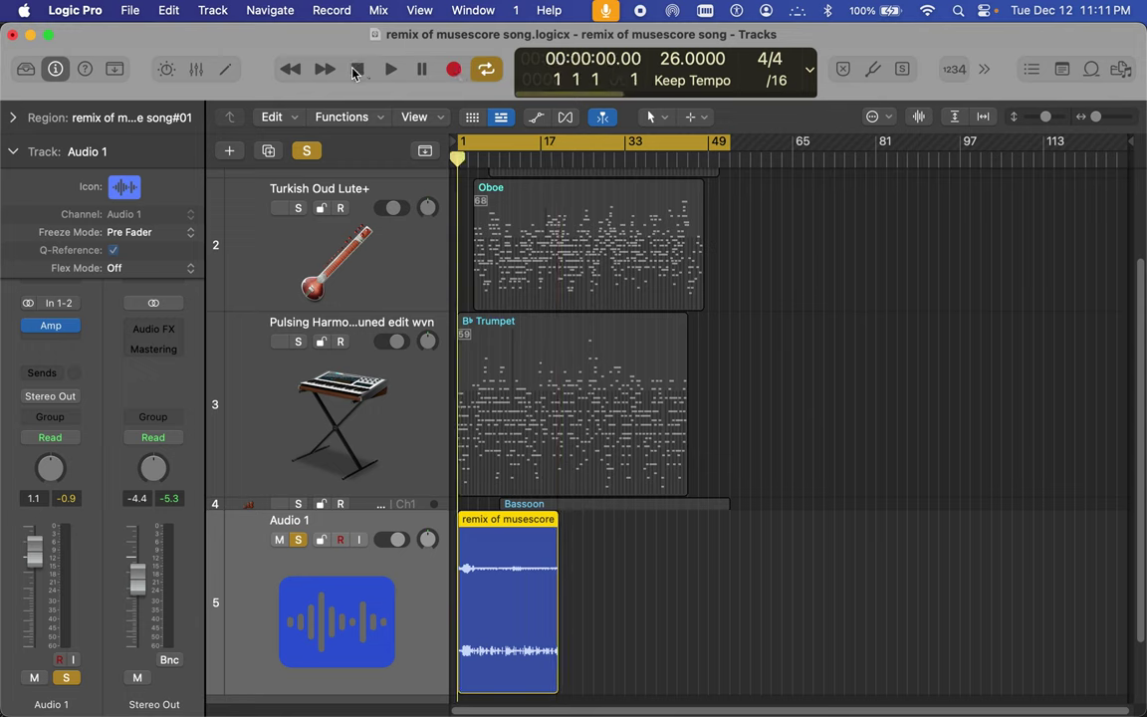
{"action": "left_click", "coordinate": [393, 70]}
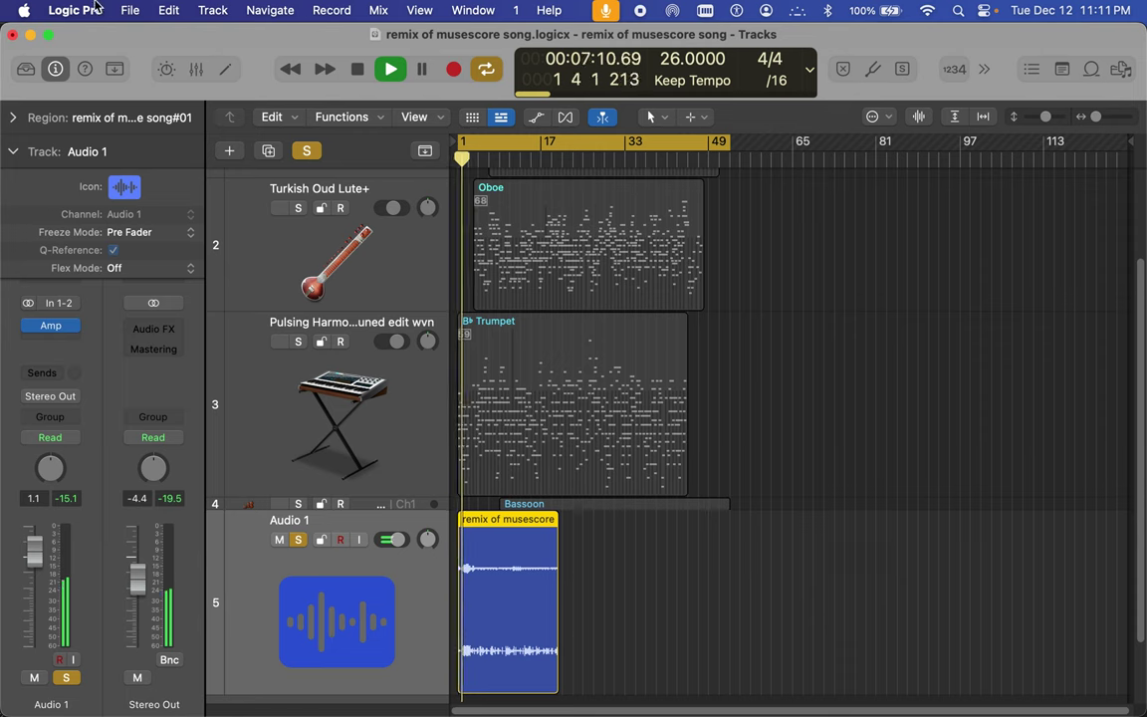
Step: Switch to the Max patch "audio thing 3" and return to Logic Pro
{"action": "mouse_move", "coordinate": [286, 702]}
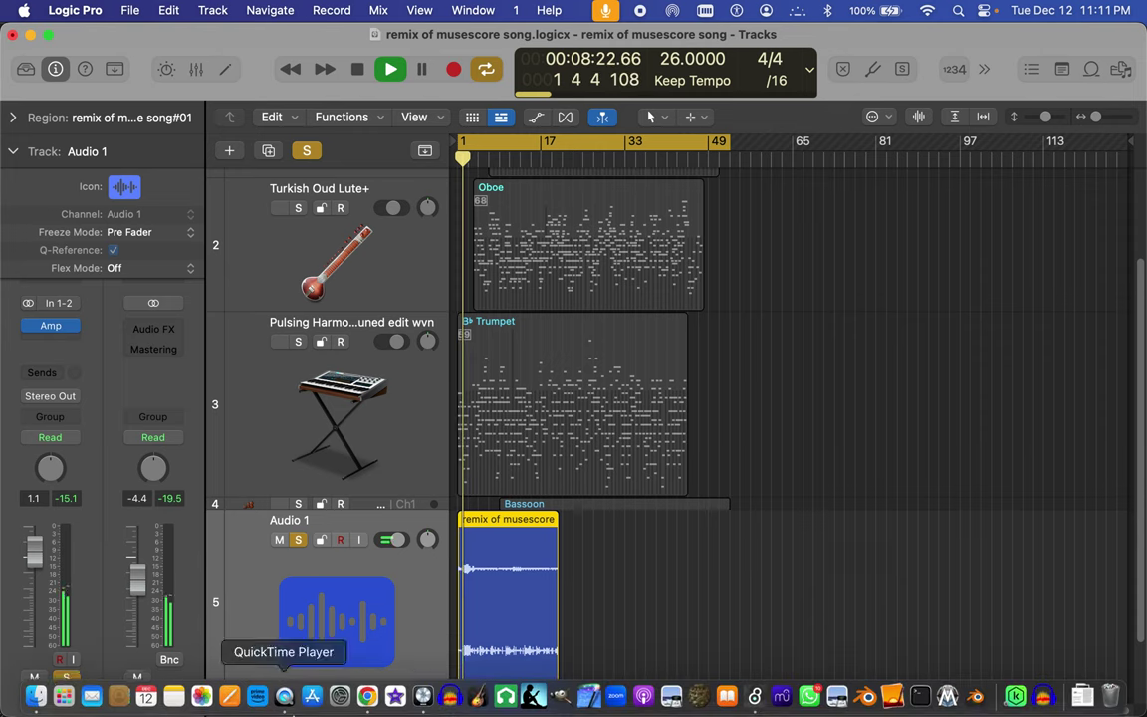
{"action": "left_click", "coordinate": [755, 694]}
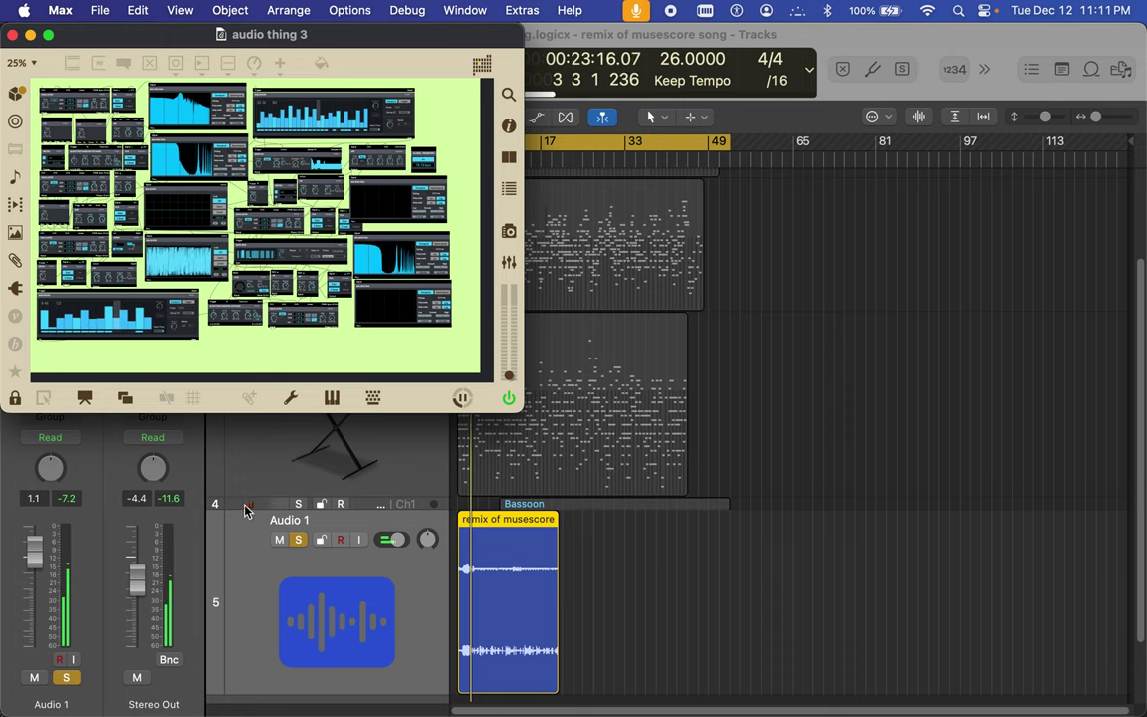
{"action": "left_click", "coordinate": [253, 465]}
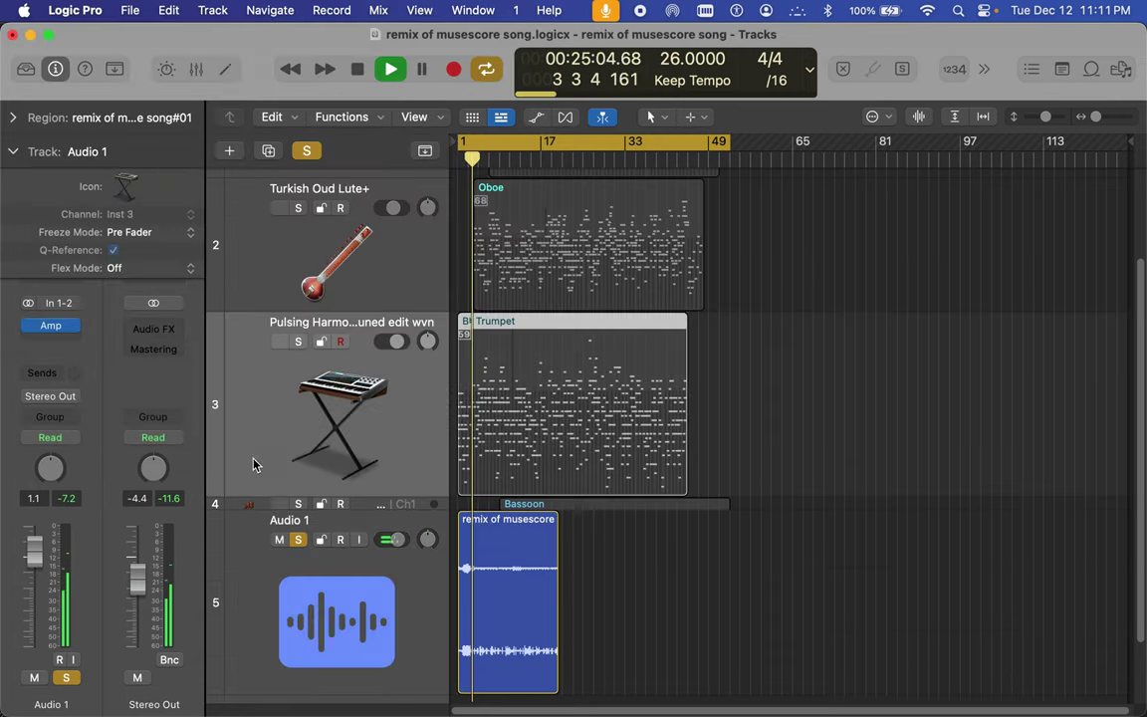
Step: Replay the Audio 1 track from the start and raise the Stereo Out volume to -1.7 dB
{"action": "left_click", "coordinate": [359, 69]}
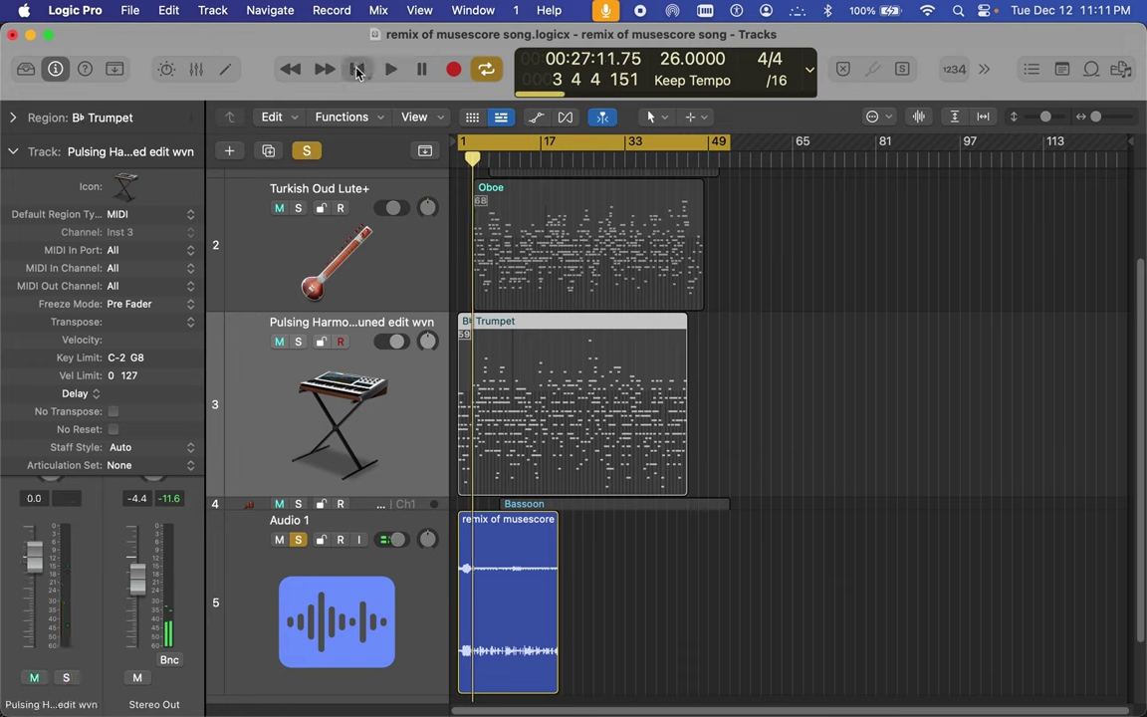
{"action": "left_click", "coordinate": [358, 69]}
{"action": "left_click", "coordinate": [229, 547]}
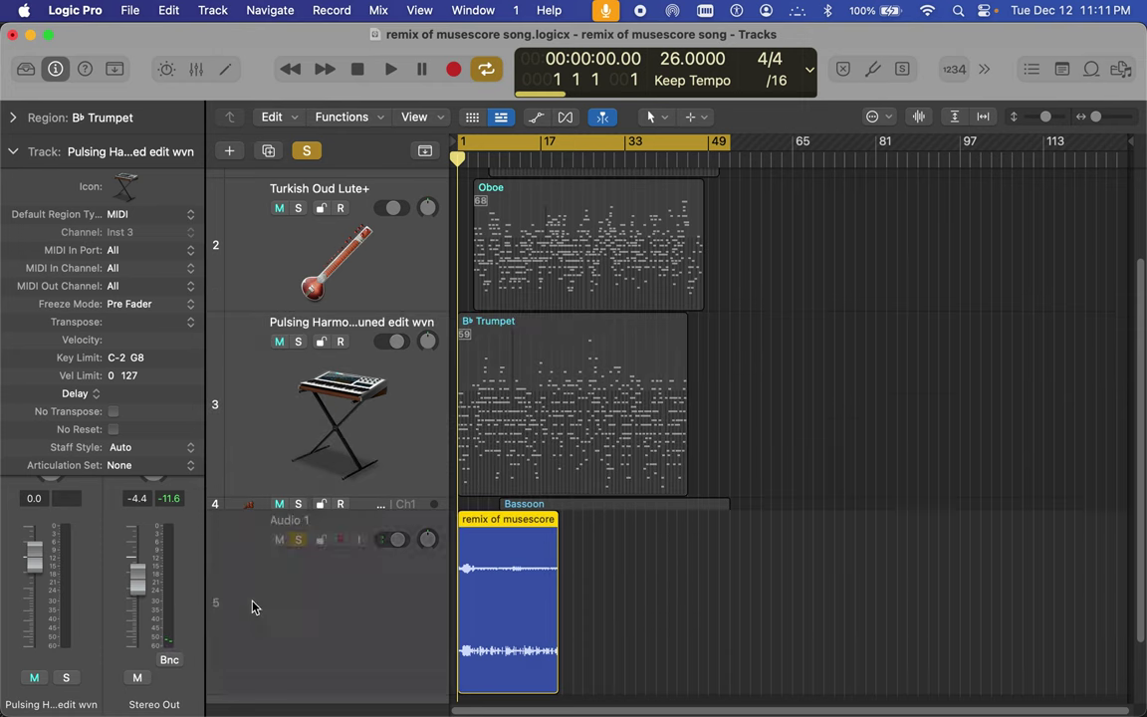
{"action": "left_click", "coordinate": [391, 69]}
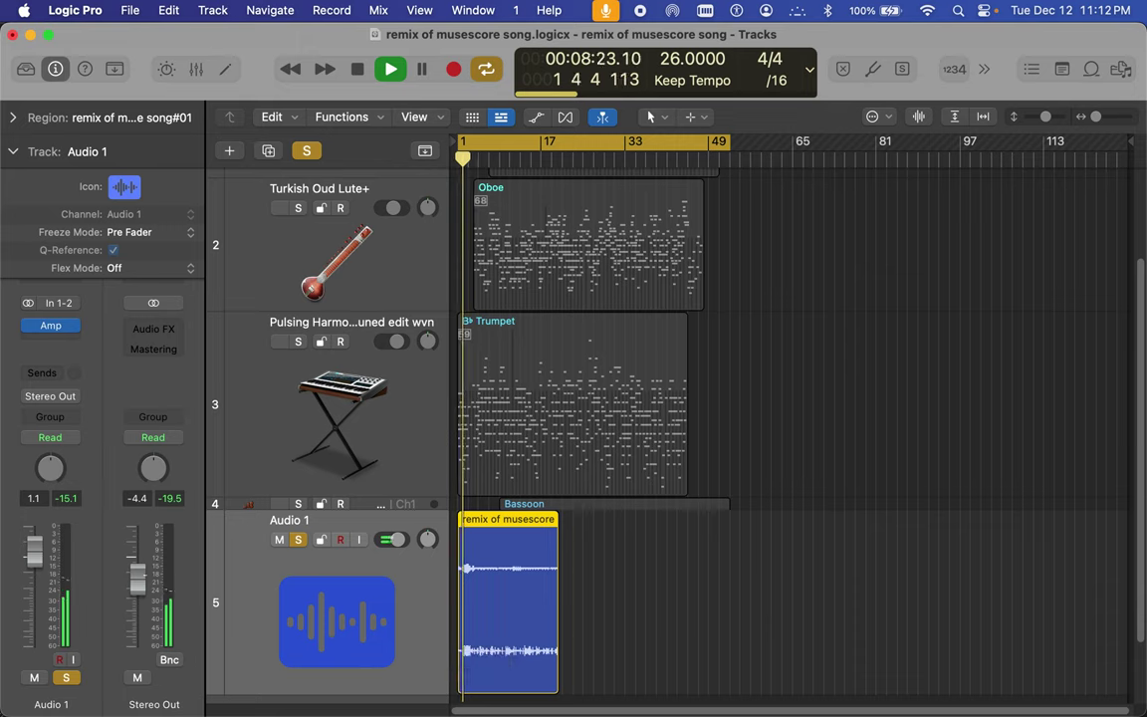
{"action": "left_click_drag", "start_coordinate": [139, 553], "coordinate": [139, 545]}
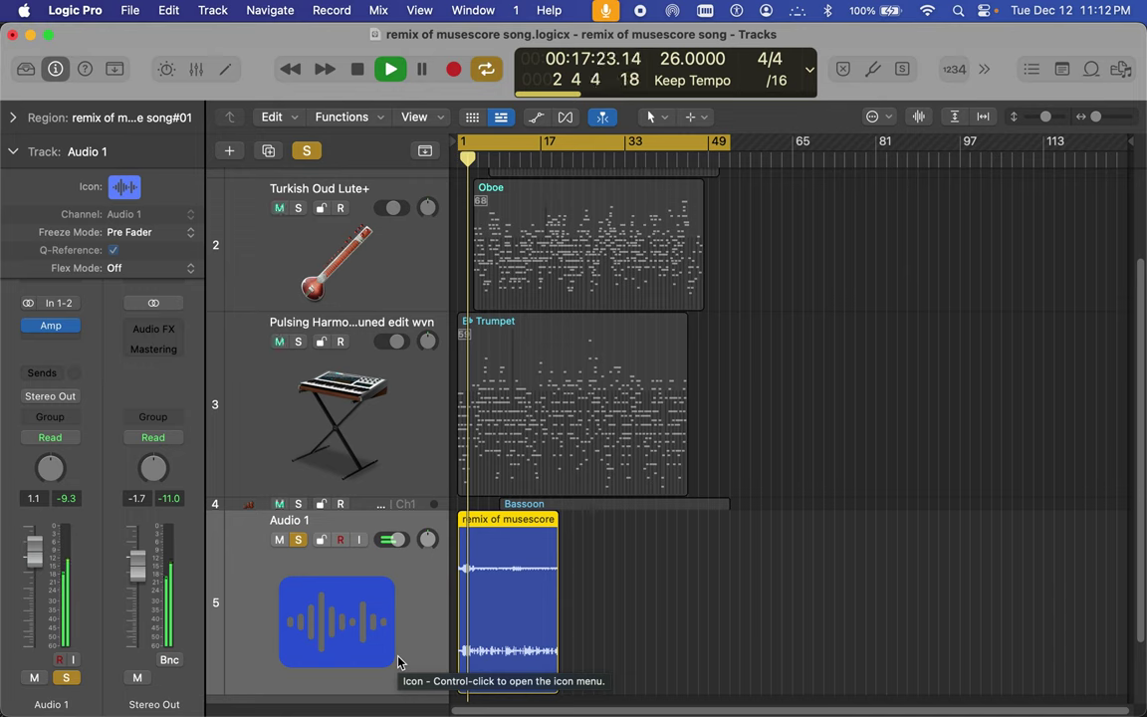
Step: Restart playback from the beginning and also solo the Turkish Oud Lute+ and Pulsing Harmo...uned edit wvn tracks
{"action": "left_click", "coordinate": [360, 70]}
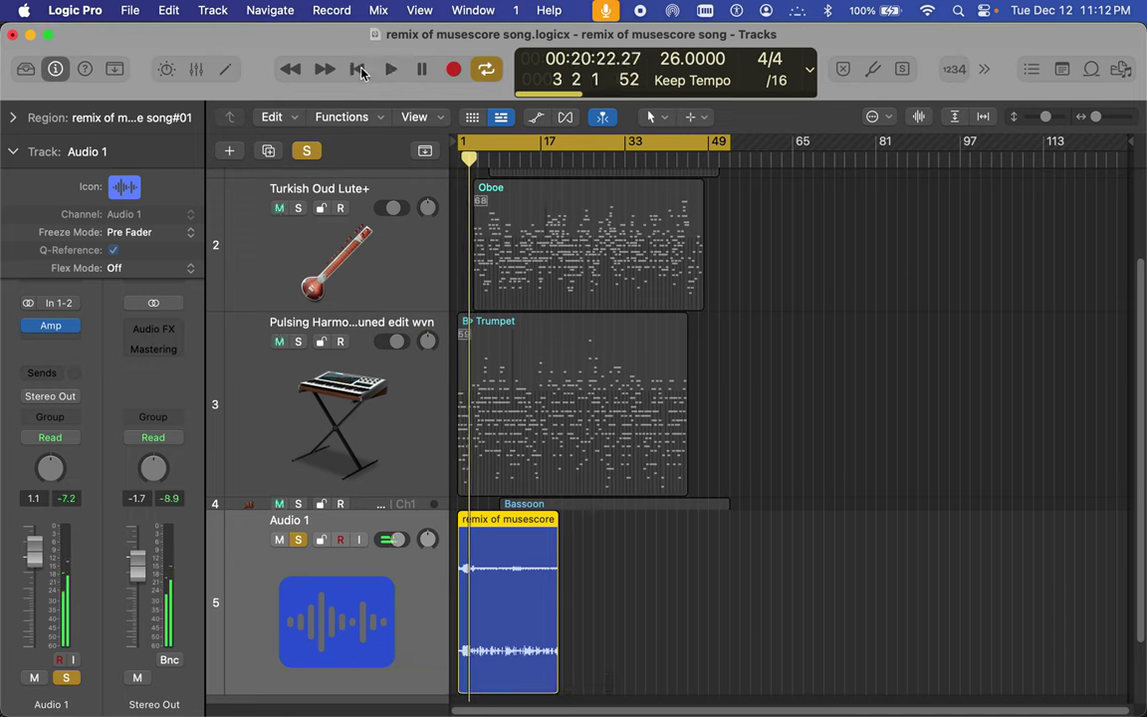
{"action": "left_click", "coordinate": [360, 70]}
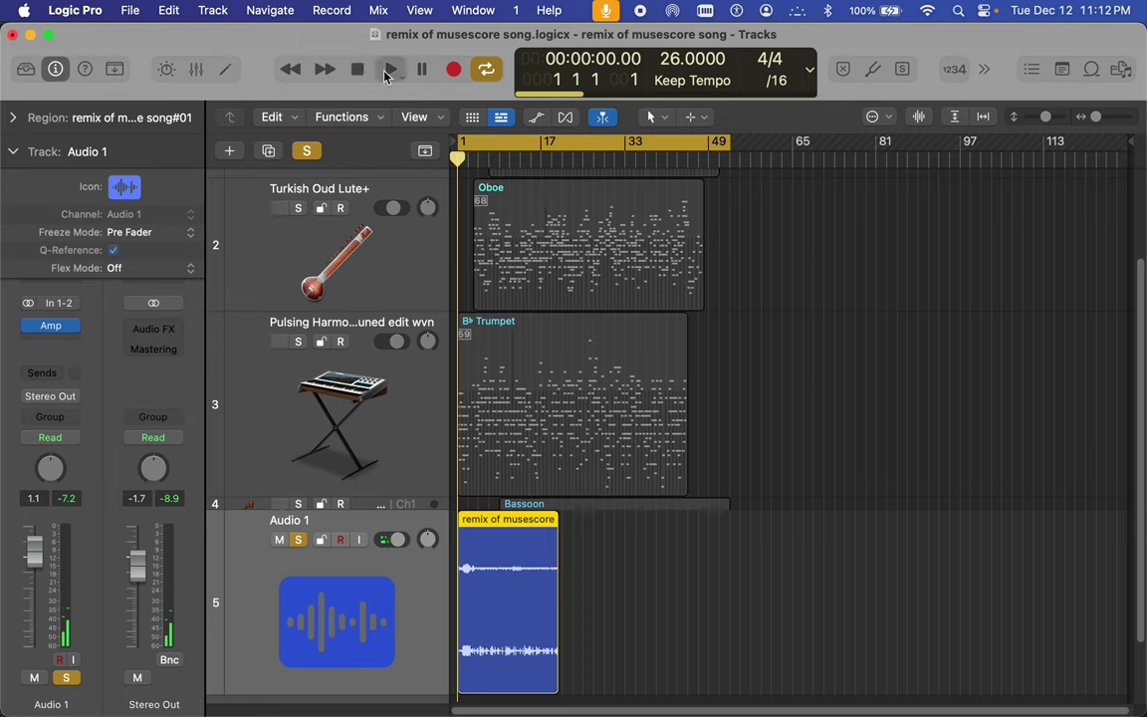
{"action": "left_click", "coordinate": [389, 69]}
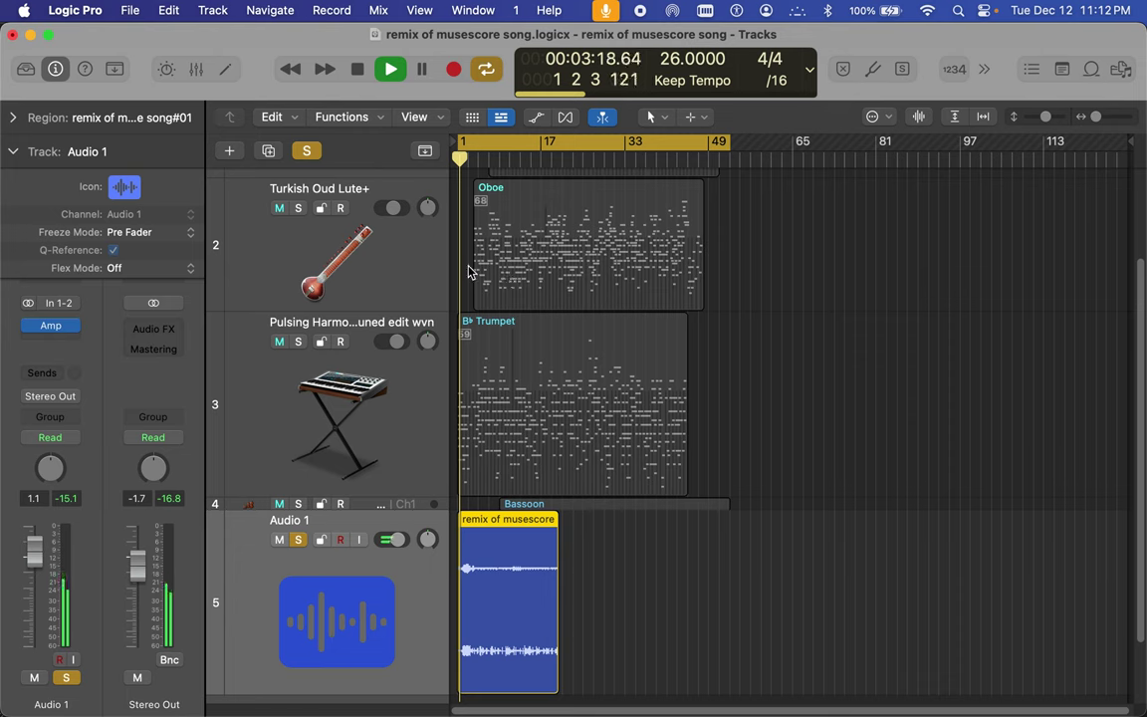
{"action": "left_click", "coordinate": [297, 211]}
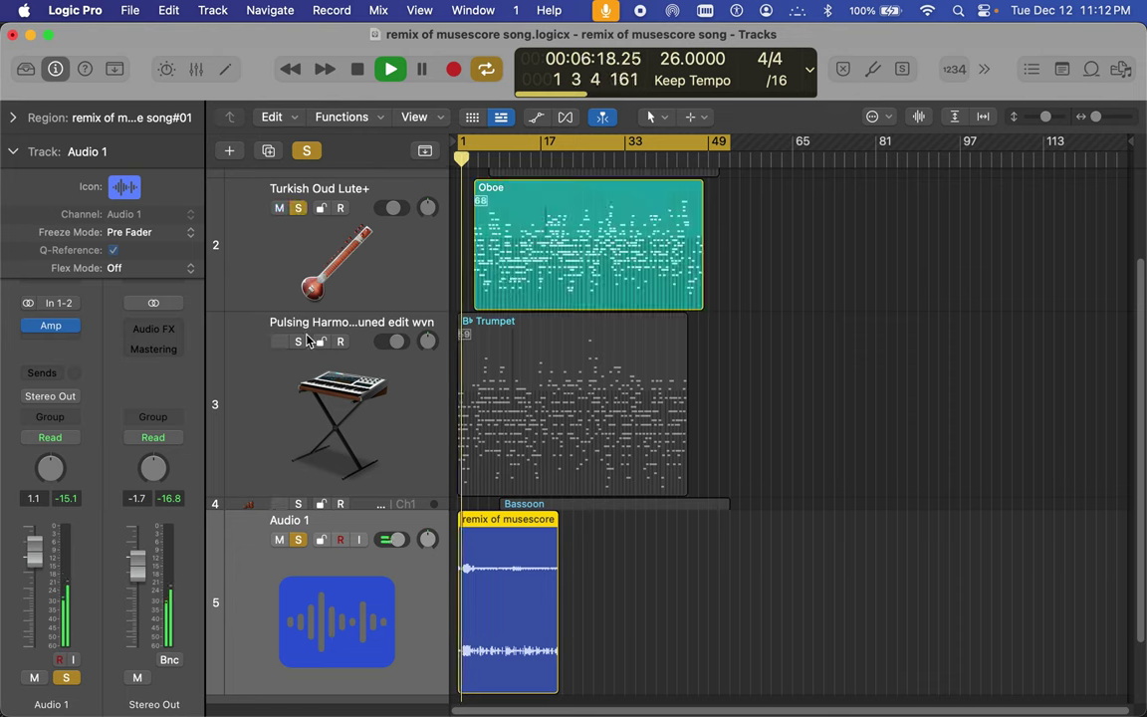
{"action": "left_click", "coordinate": [298, 341]}
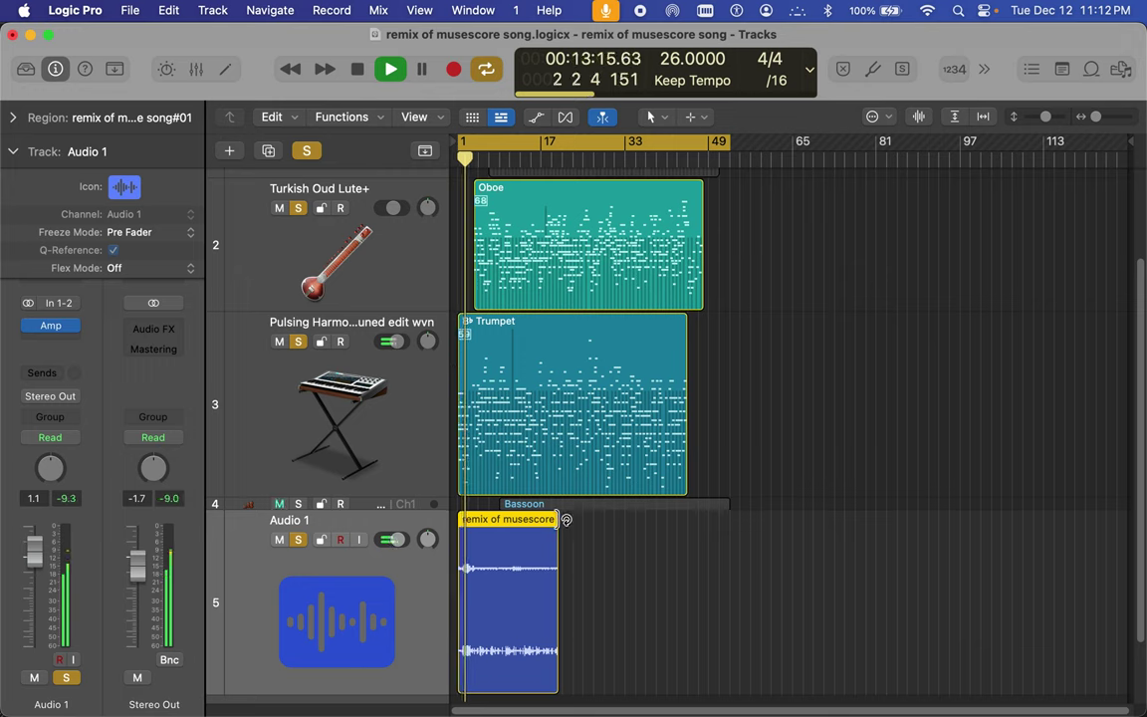
Step: Loop the recorded Audio 1 region until the end of the cycle range, matching the end of the Bassoon region
{"action": "left_click_drag", "start_coordinate": [566, 519], "coordinate": [709, 519]}
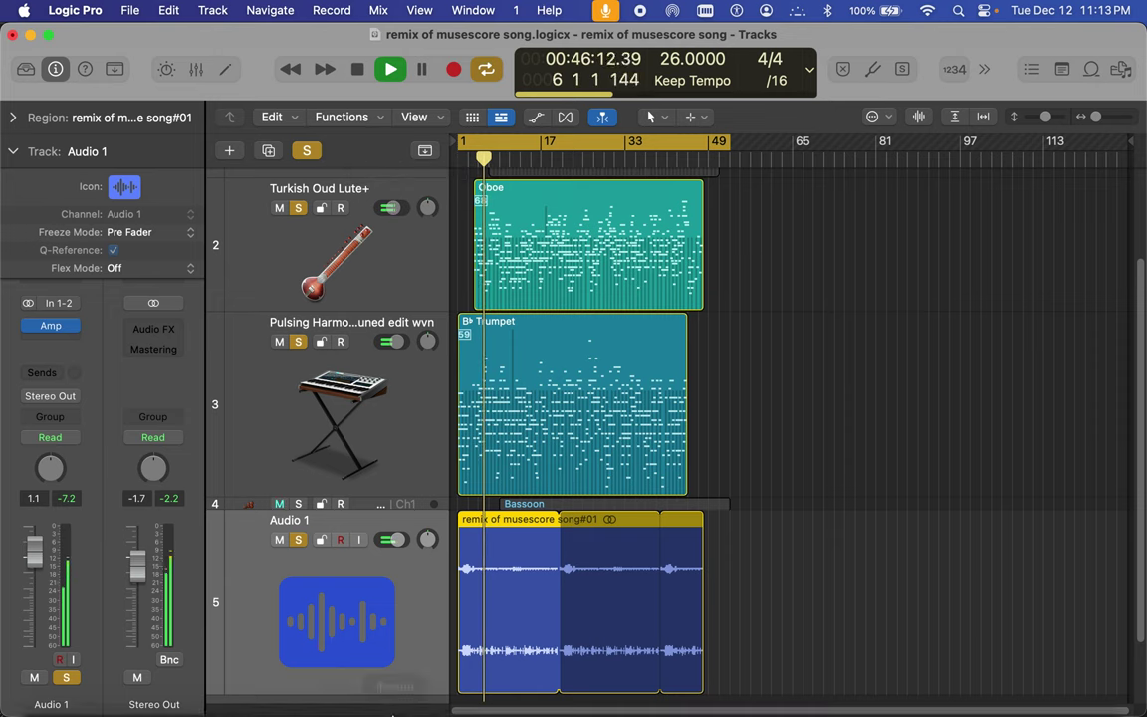
{"action": "mouse_move", "coordinate": [783, 712]}
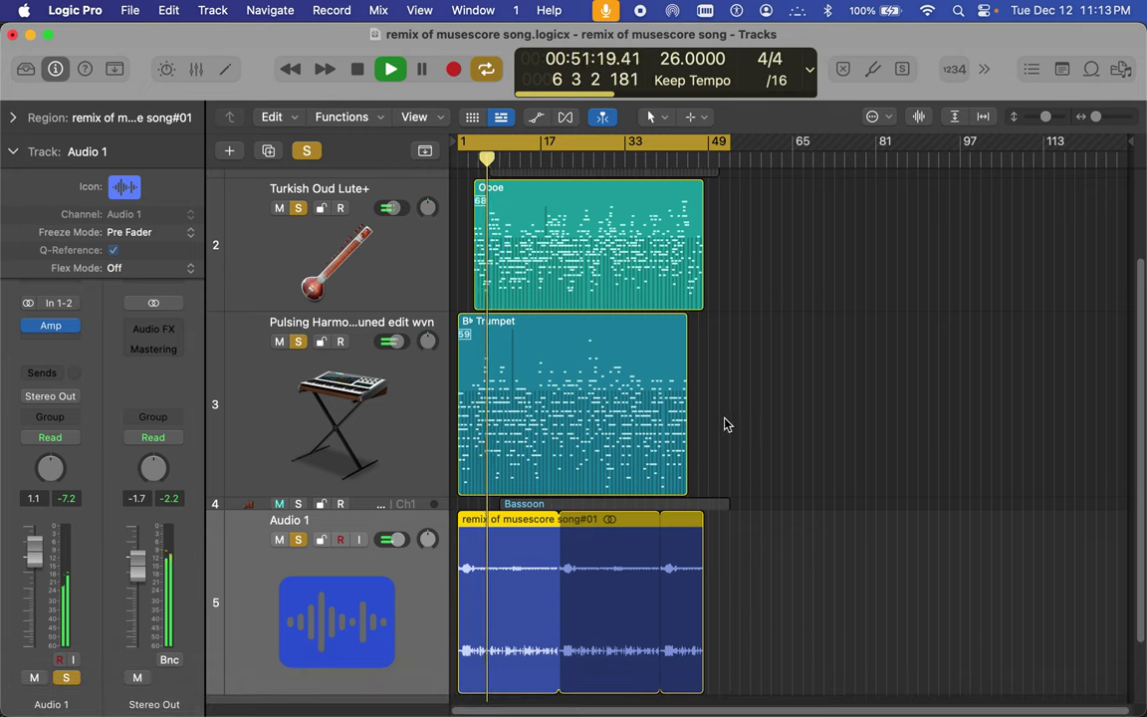
{"action": "left_click_drag", "start_coordinate": [701, 518], "coordinate": [730, 519]}
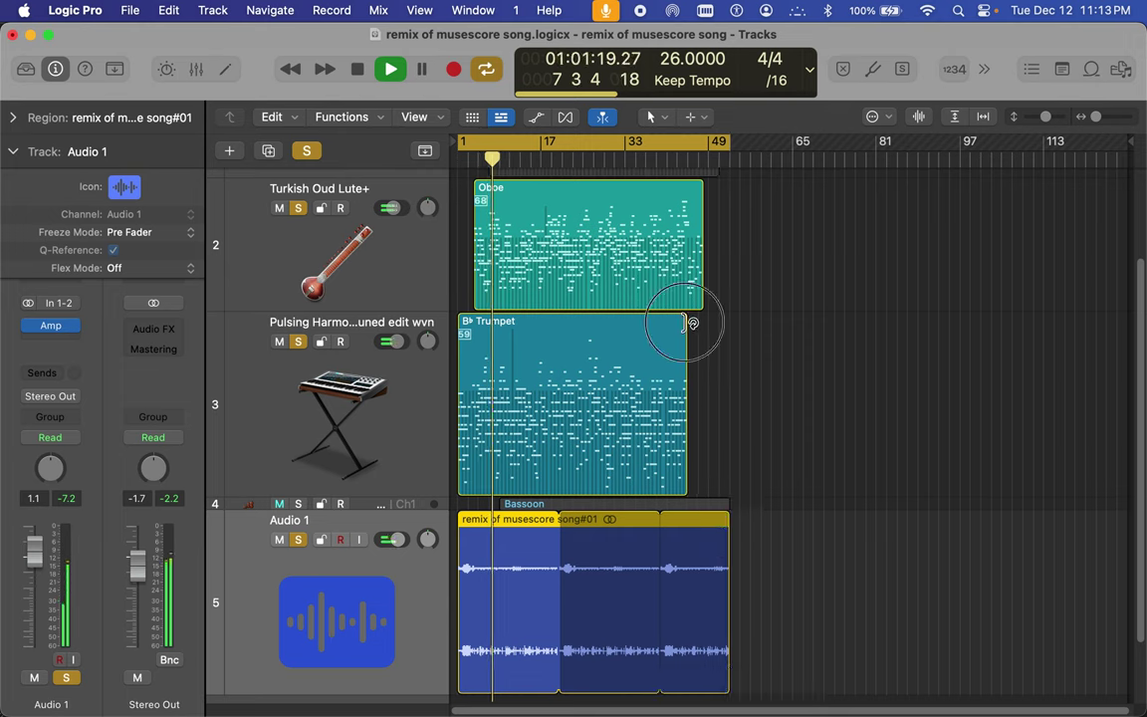
Step: Loop the B♭ Trumpet and Oboe regions until the end of the cycle range
{"action": "left_click_drag", "start_coordinate": [692, 323], "coordinate": [732, 328]}
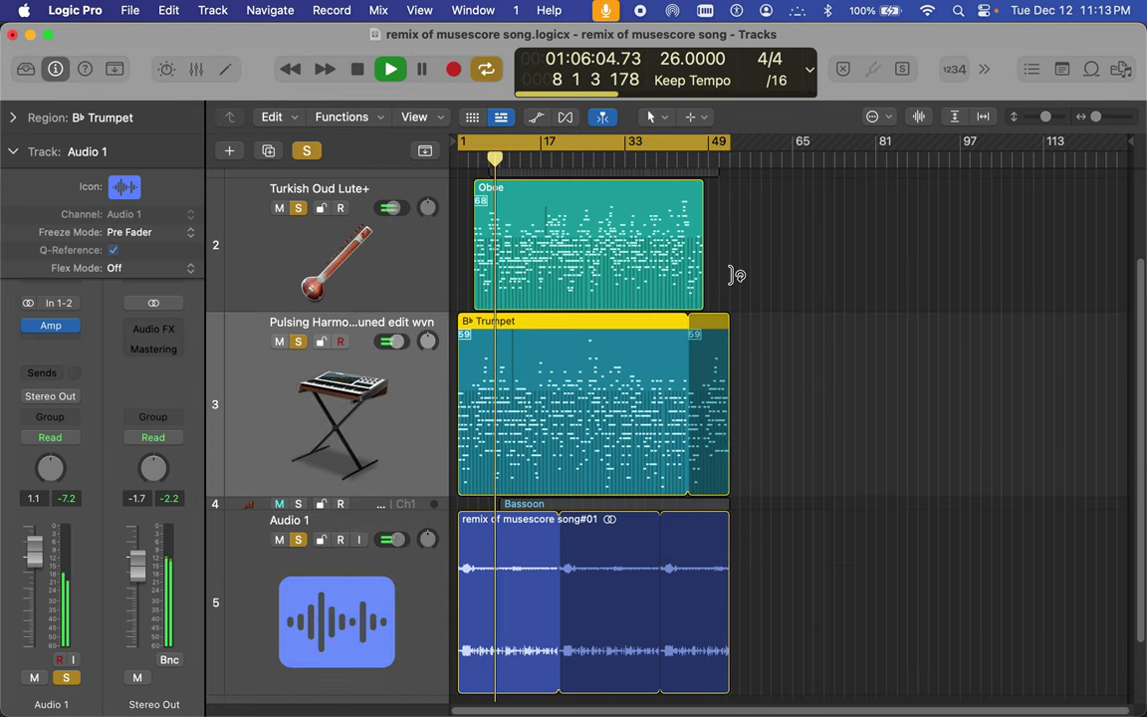
{"action": "left_click", "coordinate": [701, 186]}
{"action": "left_click_drag", "start_coordinate": [727, 186], "coordinate": [732, 187]}
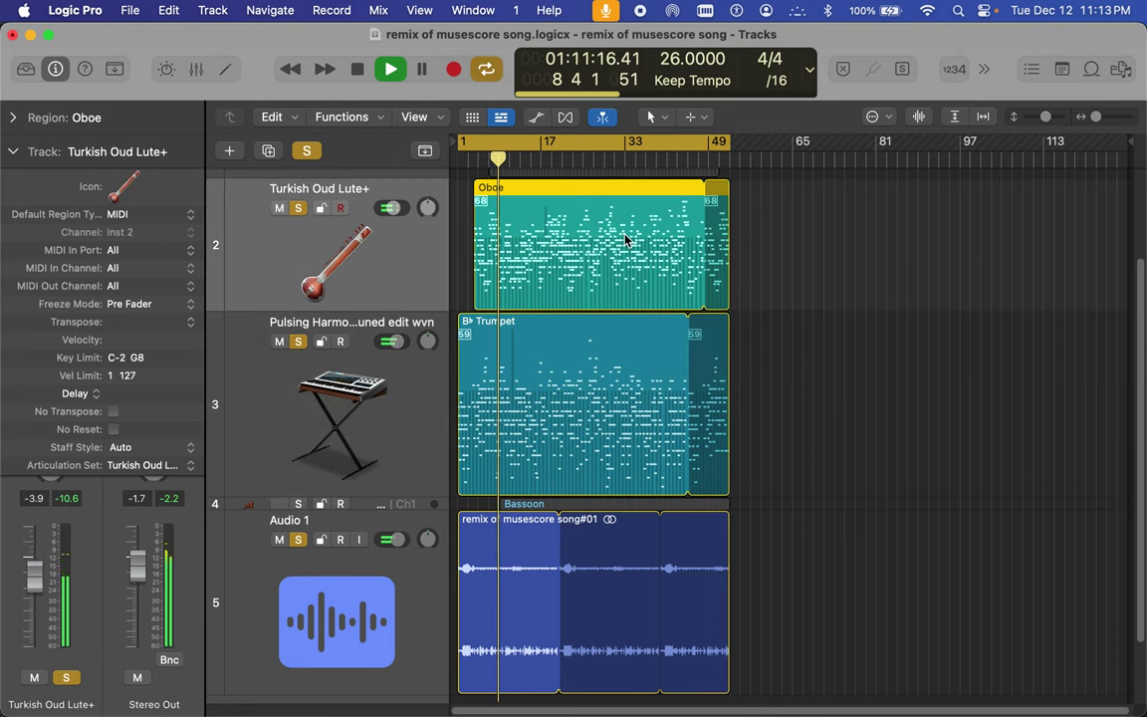
Step: Turn off solo for all tracks and loop the Flute region until the end of the cycle range
{"action": "scroll", "coordinate": [625, 239], "scroll_direction": "up", "scroll_amount": 3}
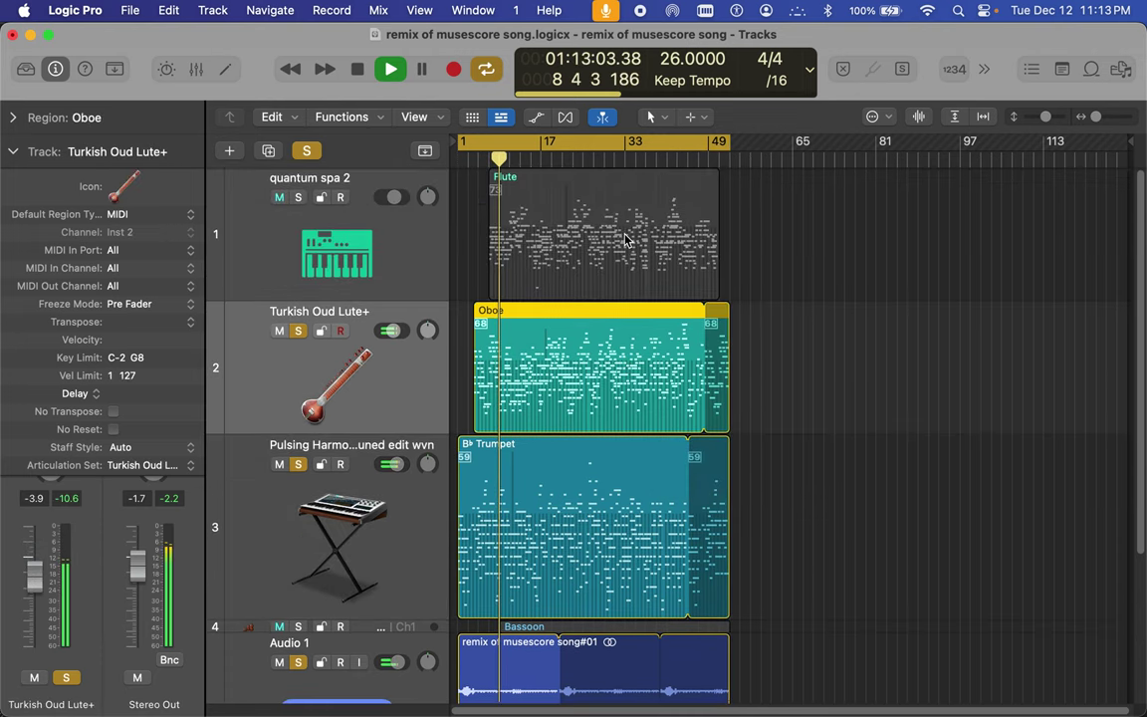
{"action": "key", "text": "ctrl+s"}
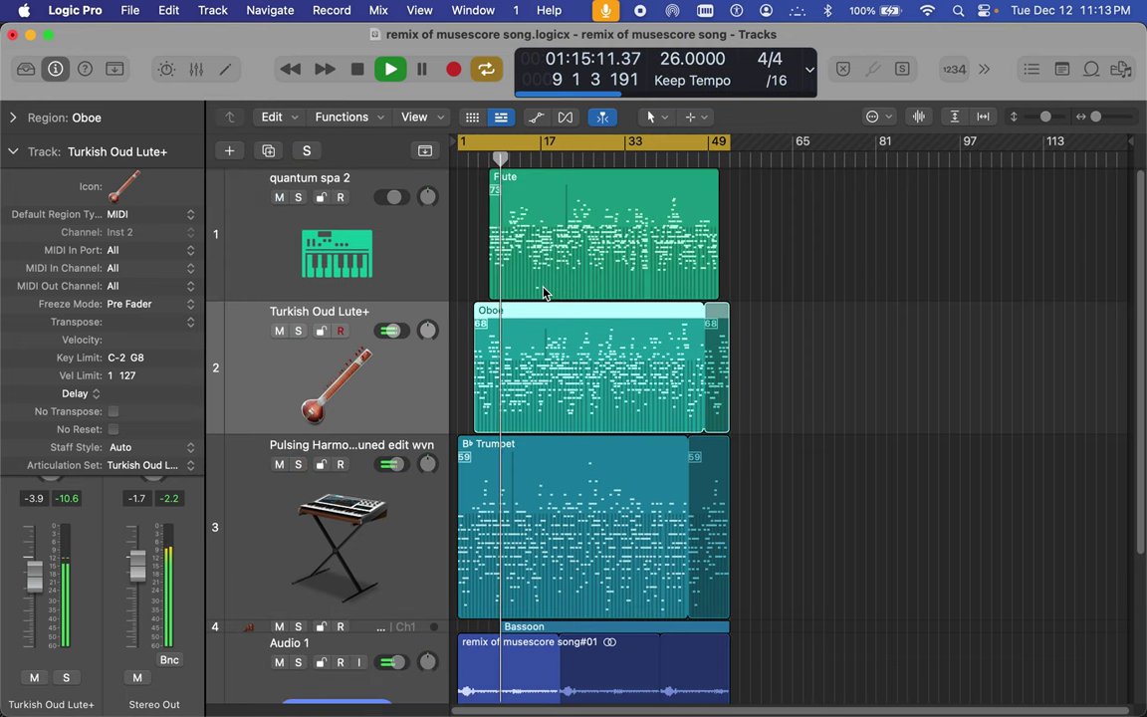
{"action": "left_click", "coordinate": [735, 177]}
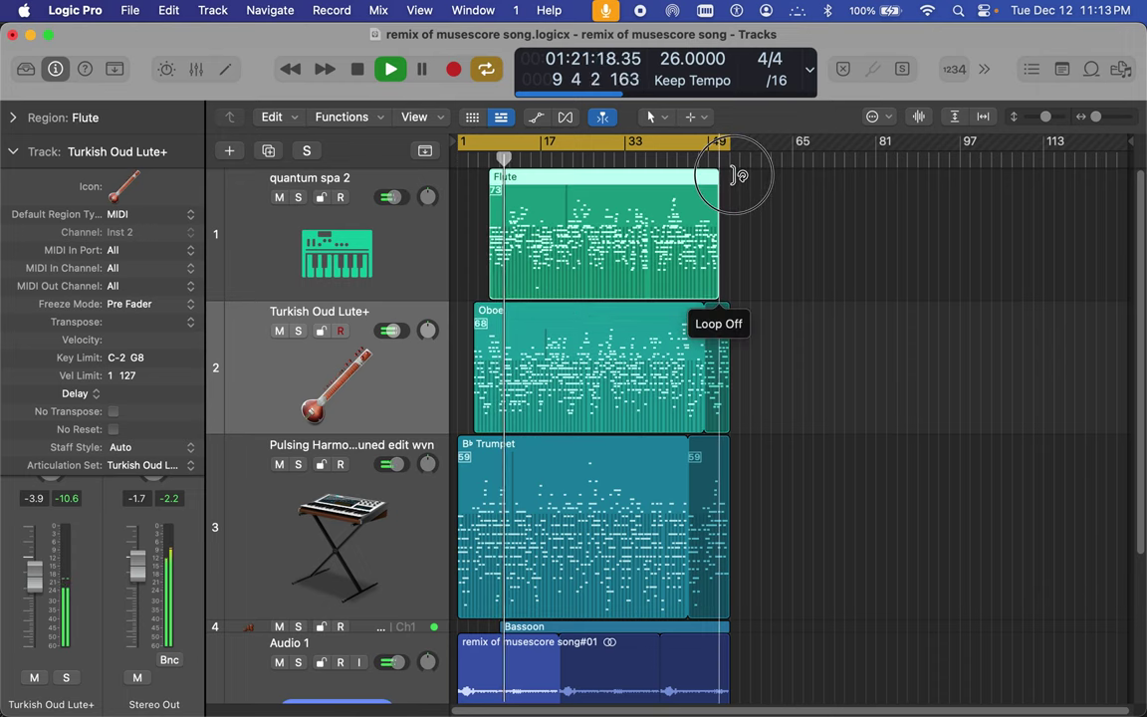
{"action": "left_click_drag", "start_coordinate": [738, 176], "coordinate": [732, 185]}
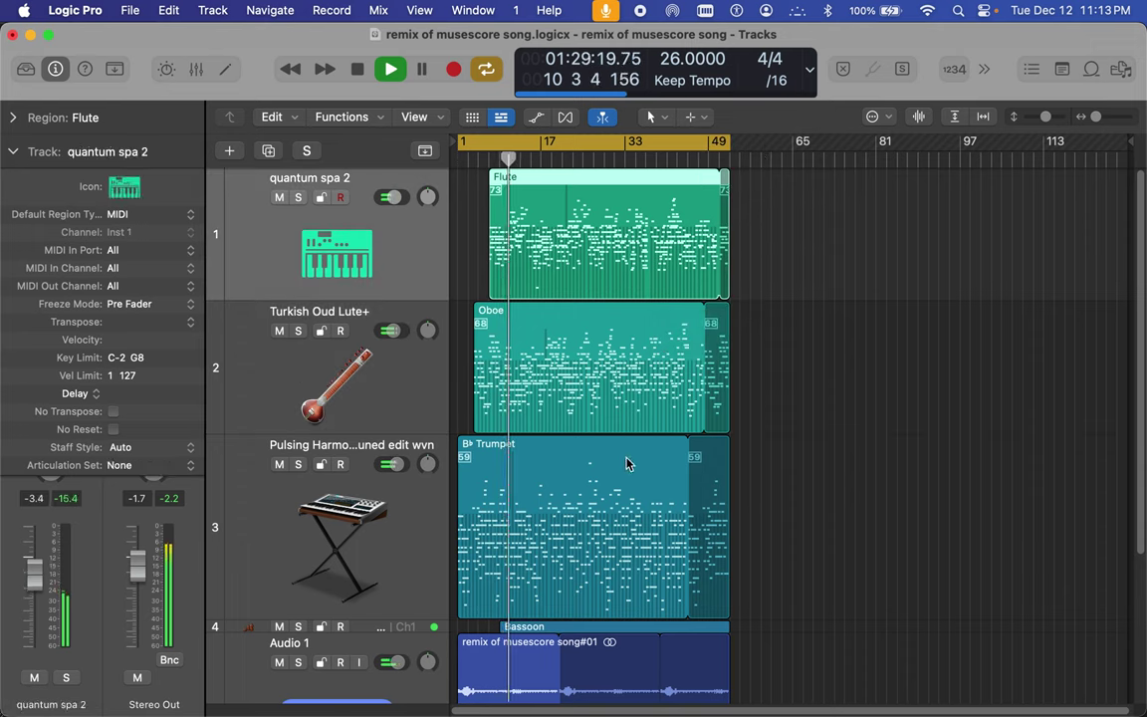
{"action": "scroll", "coordinate": [628, 463], "scroll_direction": "down", "scroll_amount": 3}
{"action": "scroll", "coordinate": [627, 463], "scroll_direction": "down", "scroll_amount": 2}
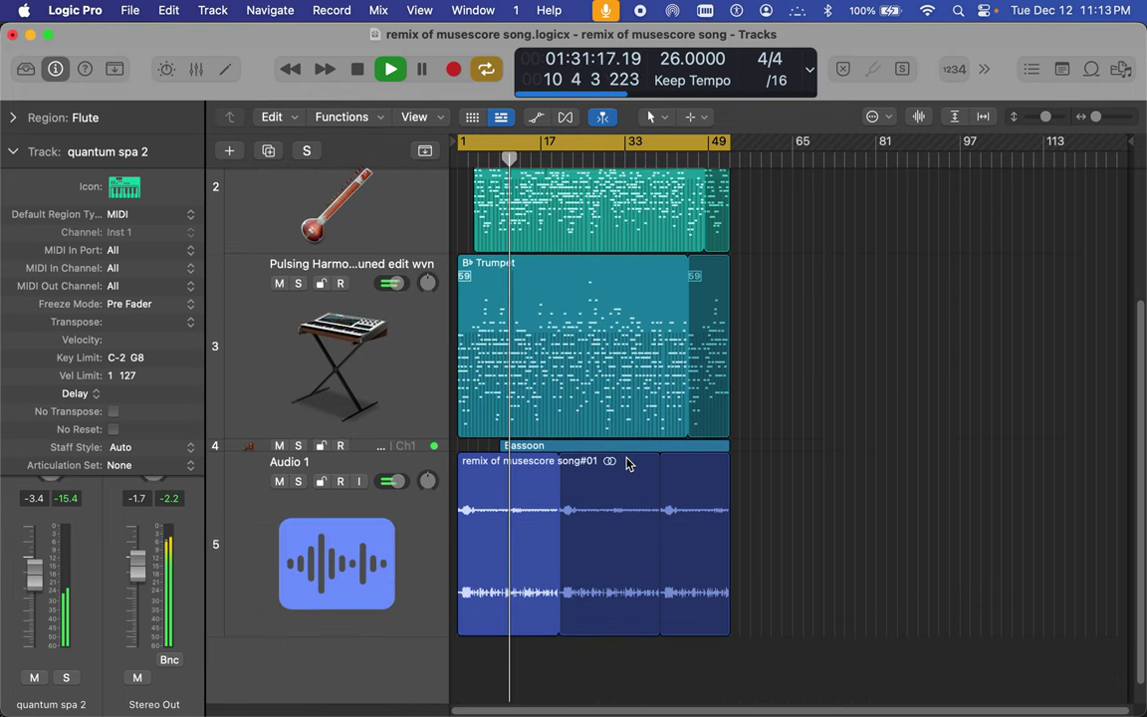
Step: Enlarge the Xtra Cello Sect Pizzicato track's height so its Bassoon region shows its notes
{"action": "scroll", "coordinate": [627, 463], "scroll_direction": "up", "scroll_amount": 4}
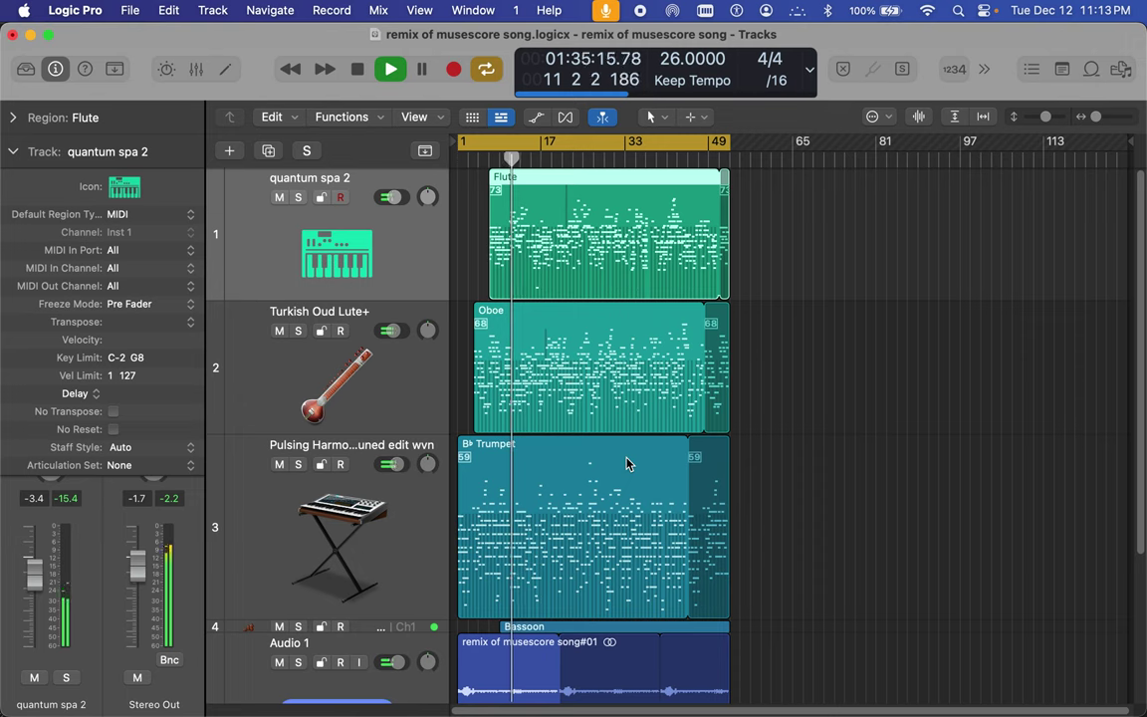
{"action": "left_click", "coordinate": [686, 628]}
{"action": "left_click_drag", "start_coordinate": [392, 618], "coordinate": [413, 590]}
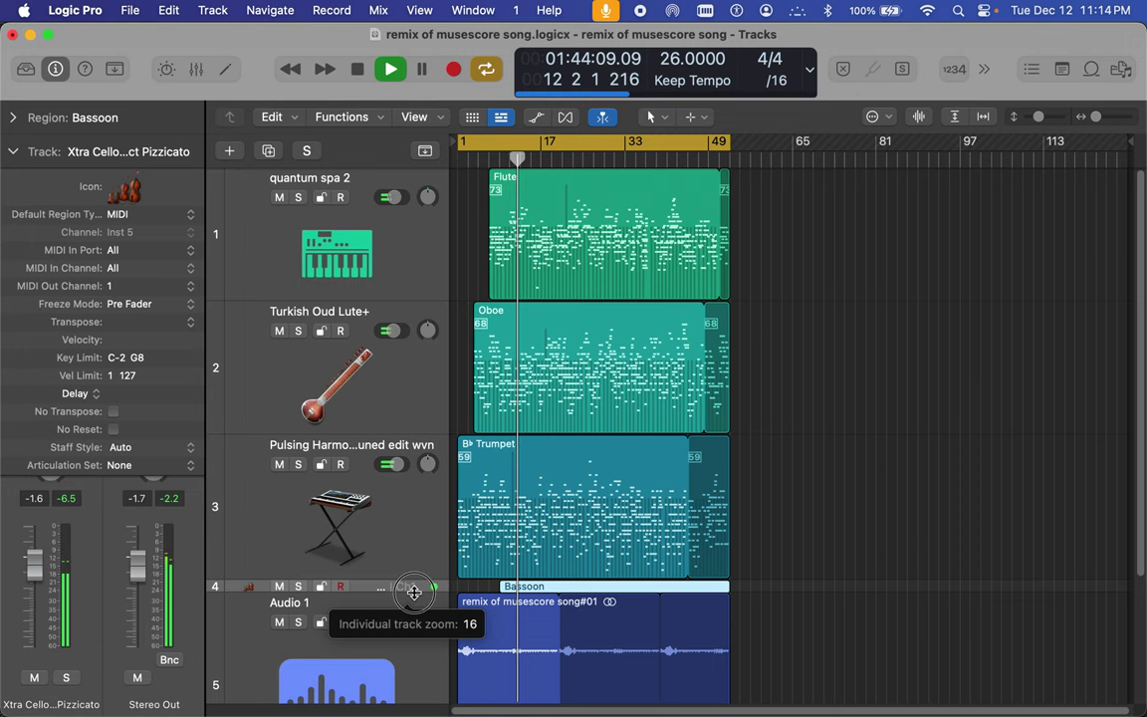
{"action": "scroll", "coordinate": [415, 627], "scroll_direction": "down", "scroll_amount": 2}
{"action": "left_click", "coordinate": [417, 657]}
{"action": "mouse_move", "coordinate": [416, 660]}
{"action": "left_mouse_down"}
{"action": "mouse_move", "coordinate": [413, 561]}
{"action": "mouse_move", "coordinate": [379, 478]}
{"action": "left_mouse_up"}
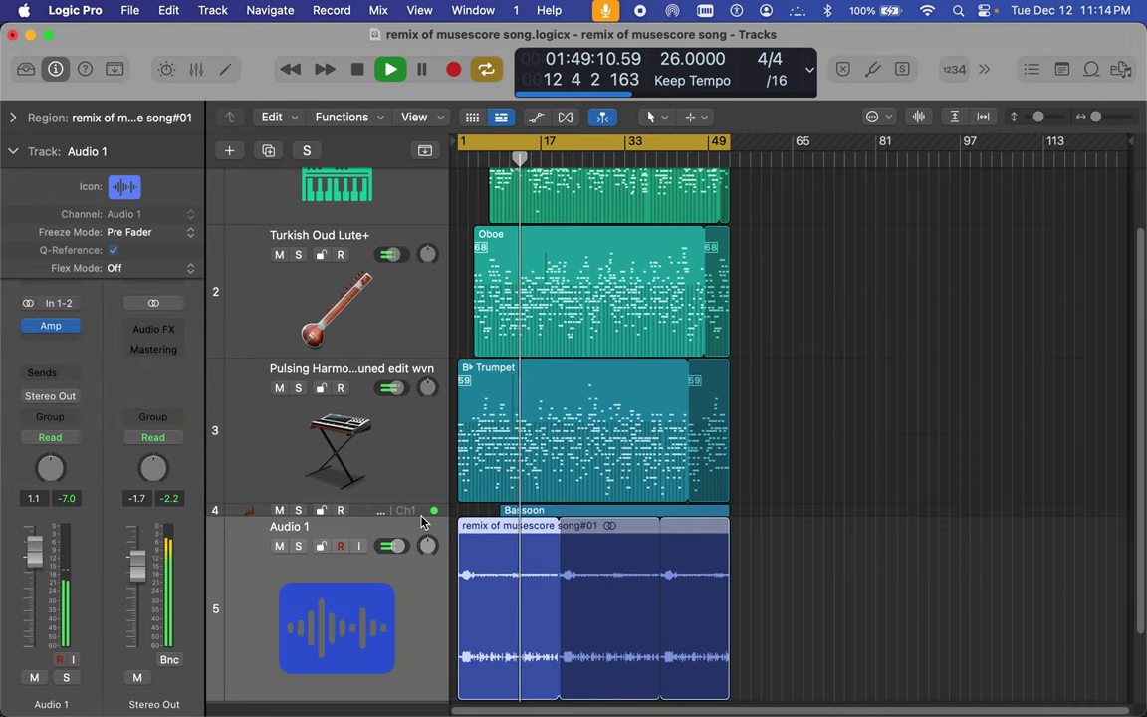
{"action": "mouse_move", "coordinate": [422, 519]}
{"action": "left_mouse_down"}
{"action": "mouse_move", "coordinate": [425, 547]}
{"action": "mouse_move", "coordinate": [422, 519]}
{"action": "left_mouse_up"}
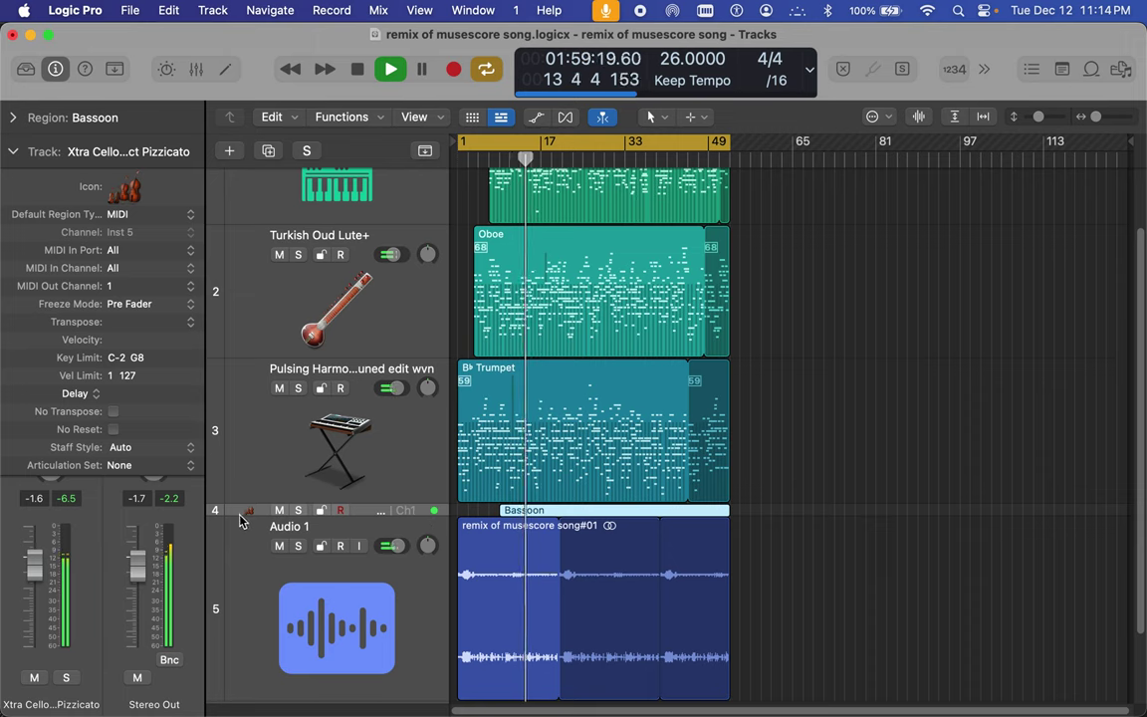
{"action": "left_click_drag", "start_coordinate": [241, 517], "coordinate": [246, 595]}
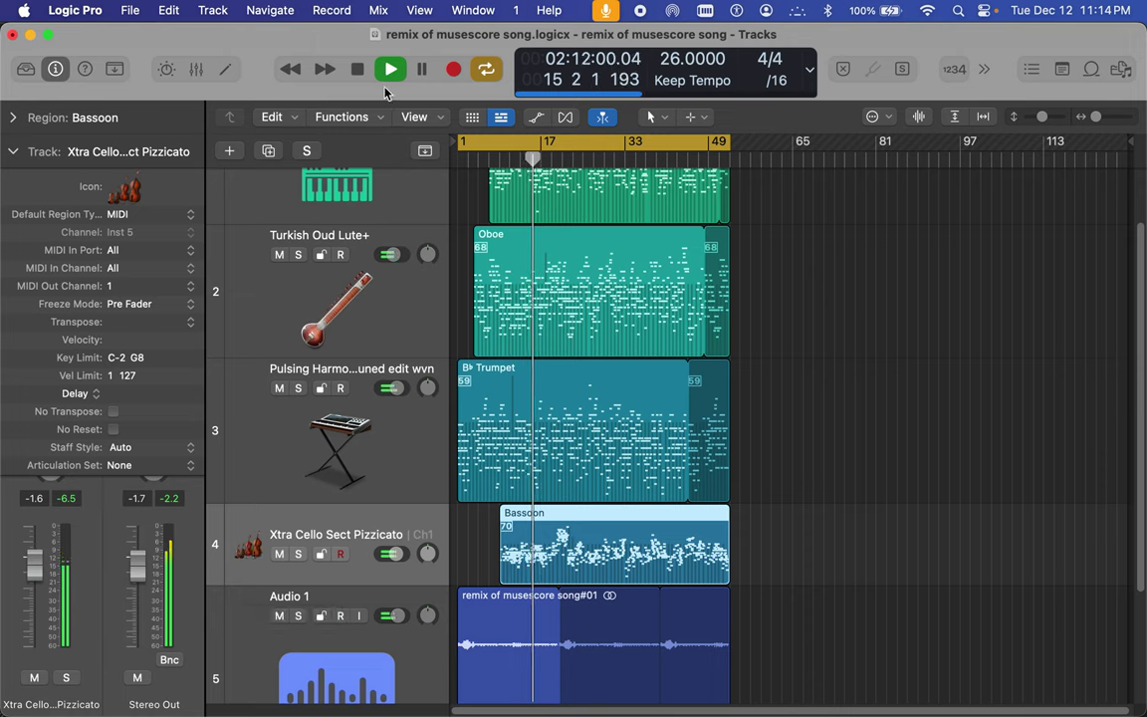
Step: Stop playback, switch to Max and raise the output volume of the audio thing 3 patch
{"action": "left_click", "coordinate": [355, 69]}
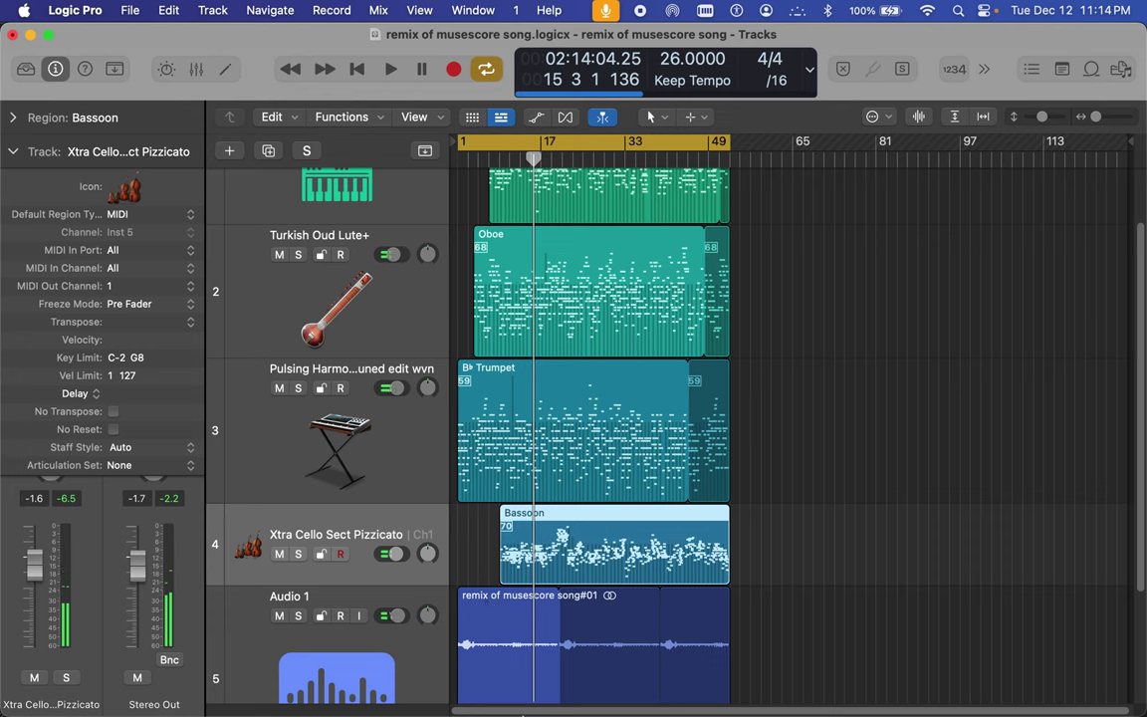
{"action": "mouse_move", "coordinate": [438, 701]}
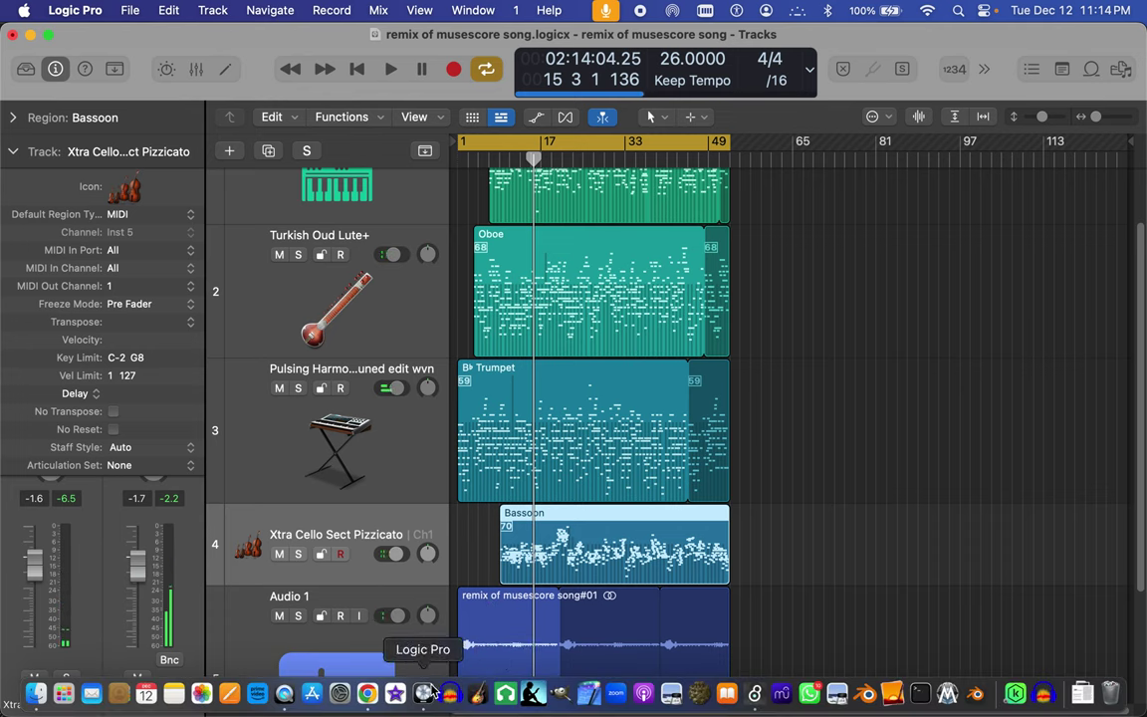
{"action": "left_click", "coordinate": [753, 695]}
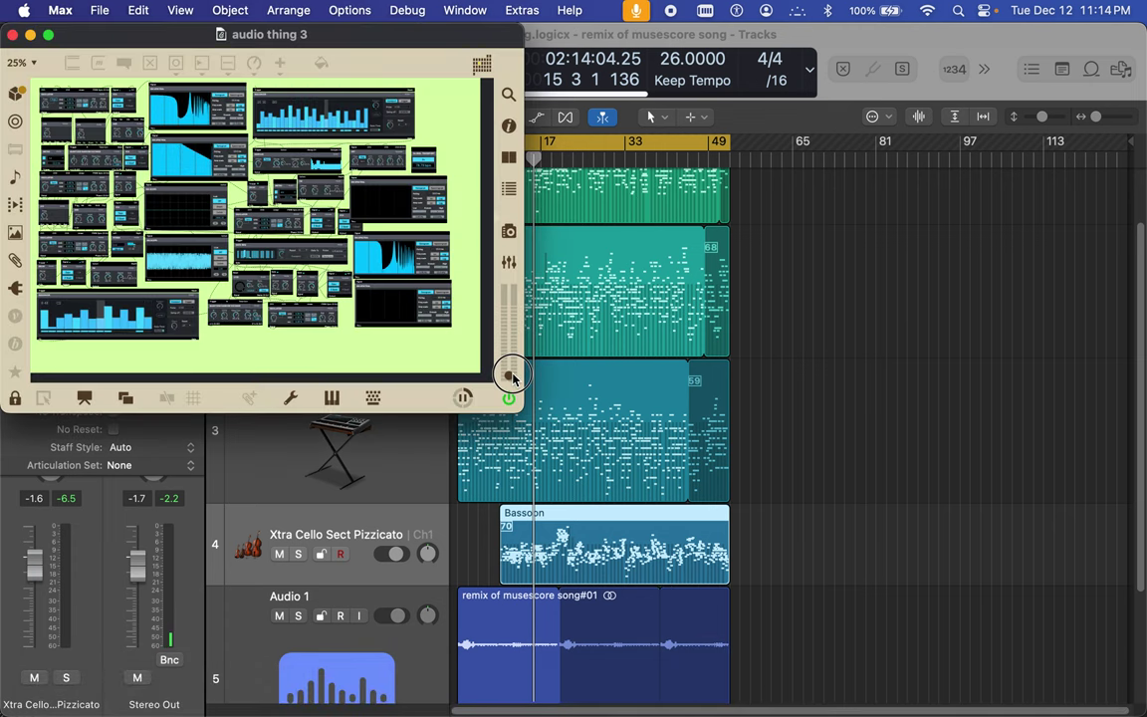
{"action": "left_click_drag", "start_coordinate": [514, 356], "coordinate": [514, 288]}
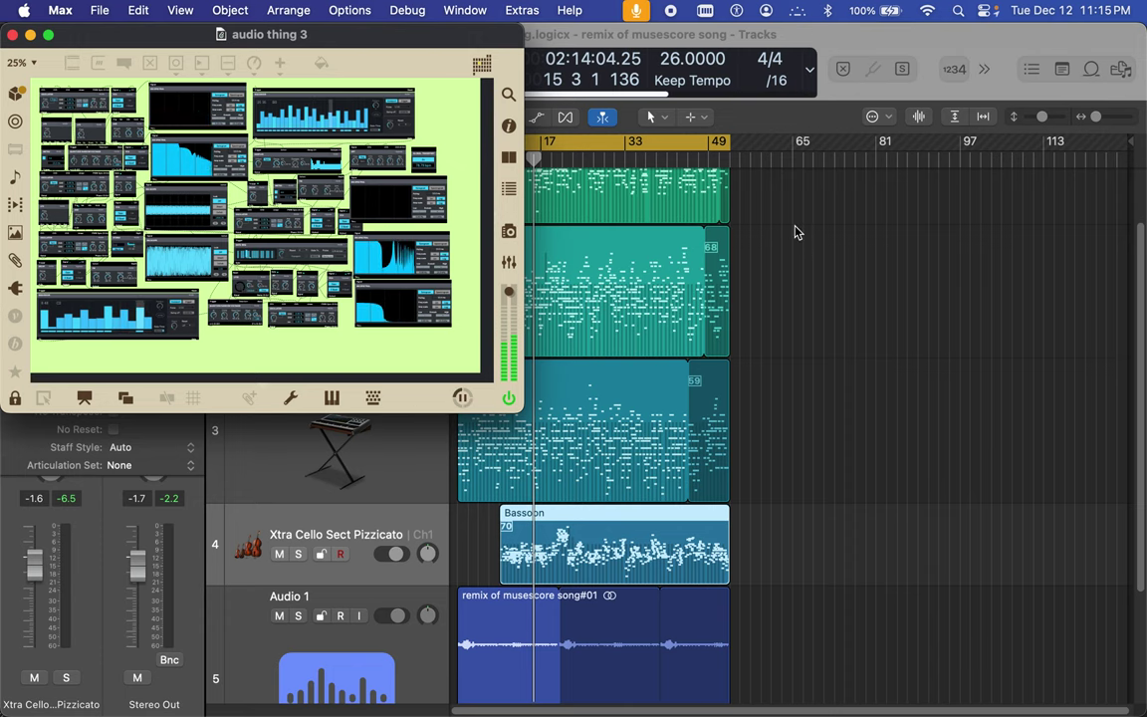
Step: Switch back to Logic Pro, play the project from the beginning and mute the Audio 1 track
{"action": "left_click", "coordinate": [877, 42]}
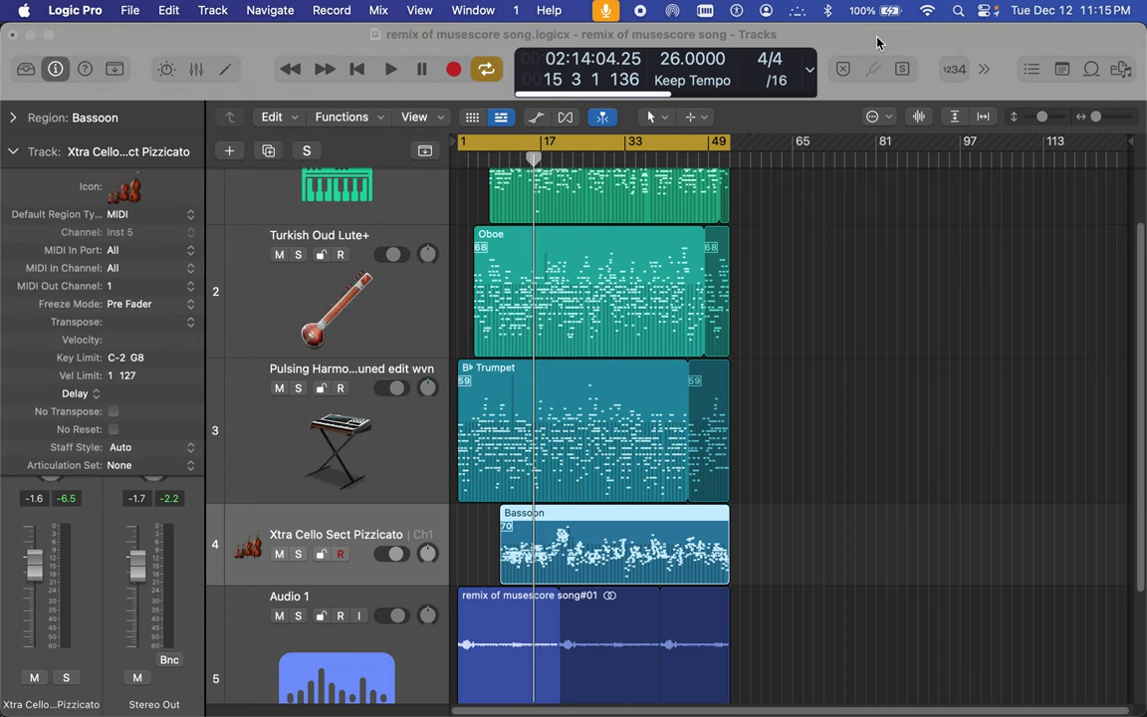
{"action": "left_click", "coordinate": [390, 70]}
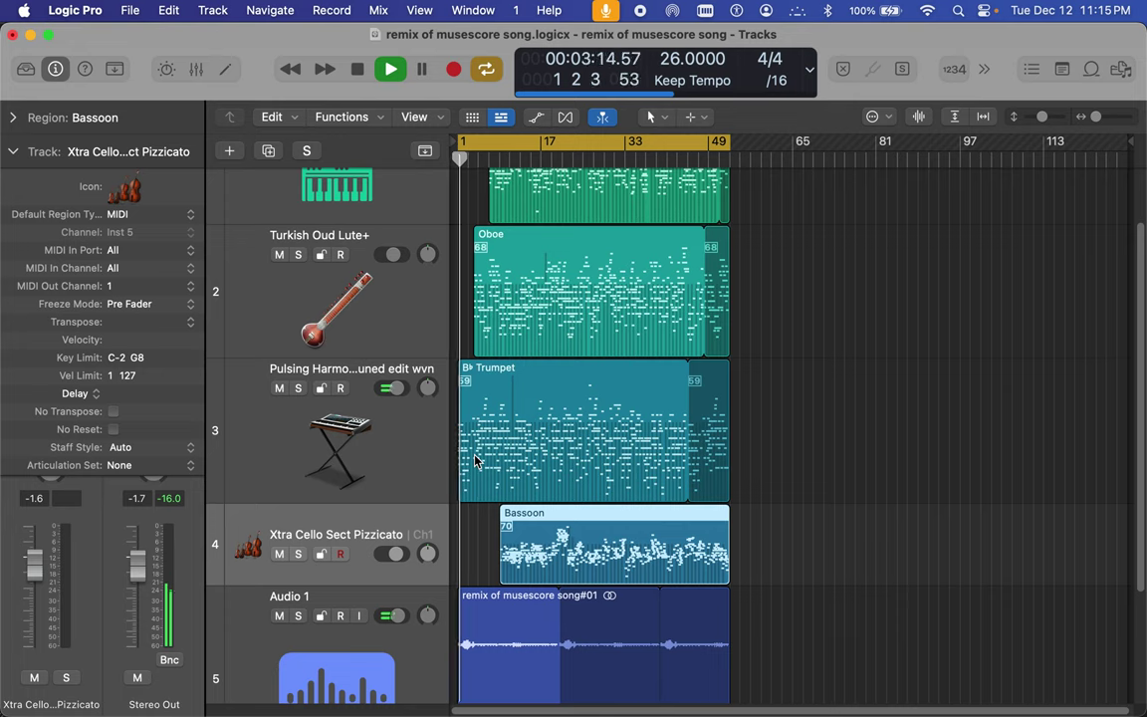
{"action": "left_click", "coordinate": [280, 616]}
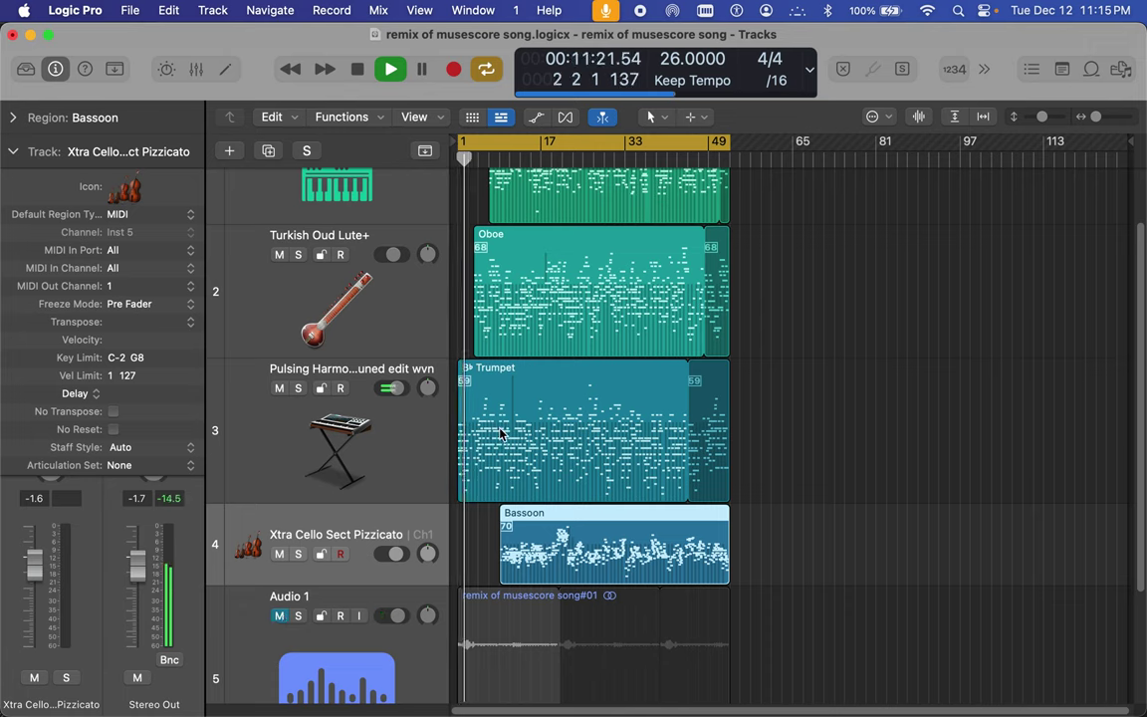
Step: Load the Classical Acoustic Guitar wvn 1 setting in the Turkish Oud Lute+ track's Sampler, ignoring the missing audio file, and close the plug-in
{"action": "left_click", "coordinate": [426, 335]}
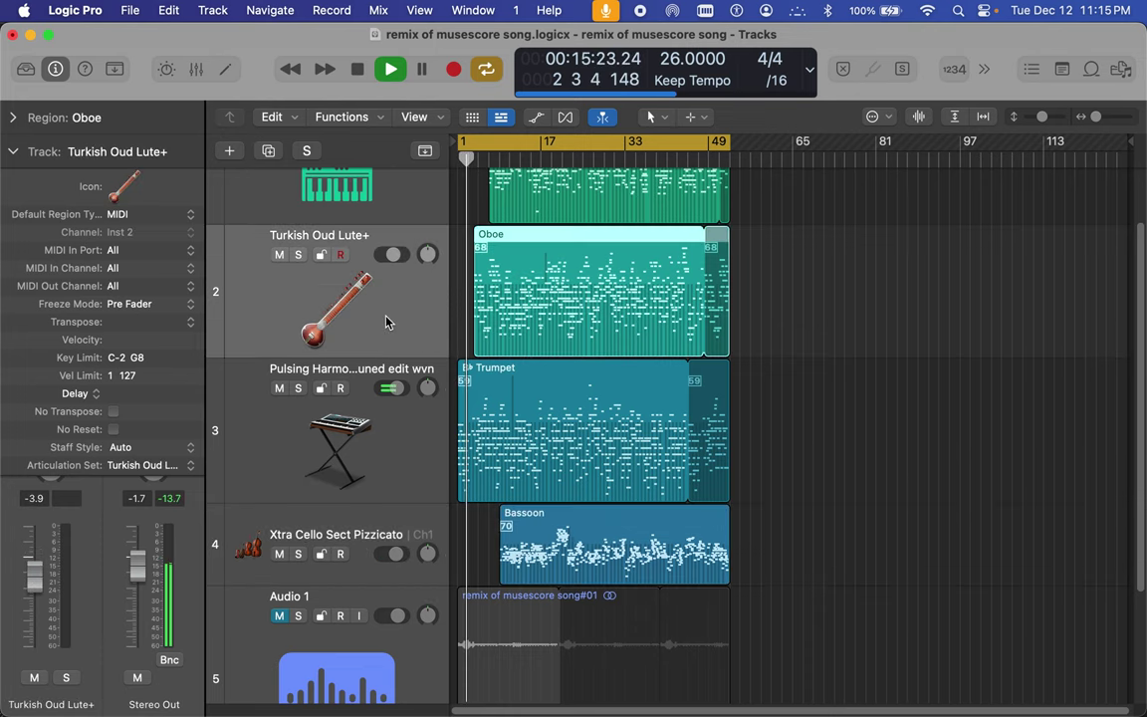
{"action": "left_click", "coordinate": [18, 153]}
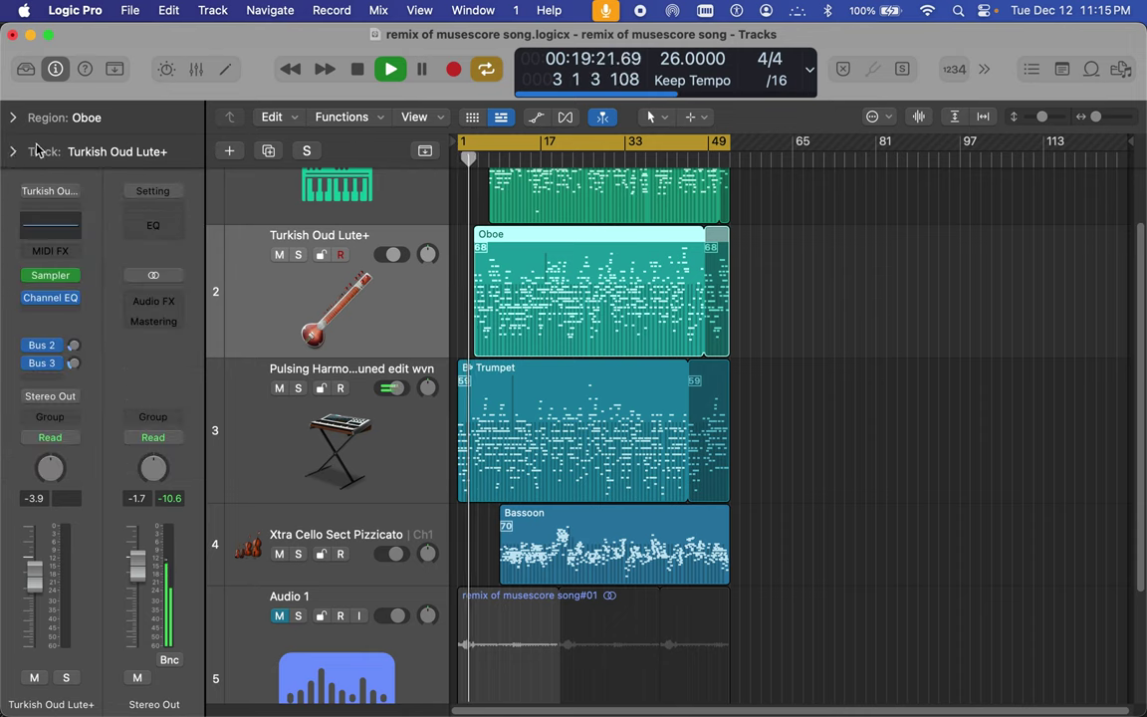
{"action": "mouse_move", "coordinate": [56, 285]}
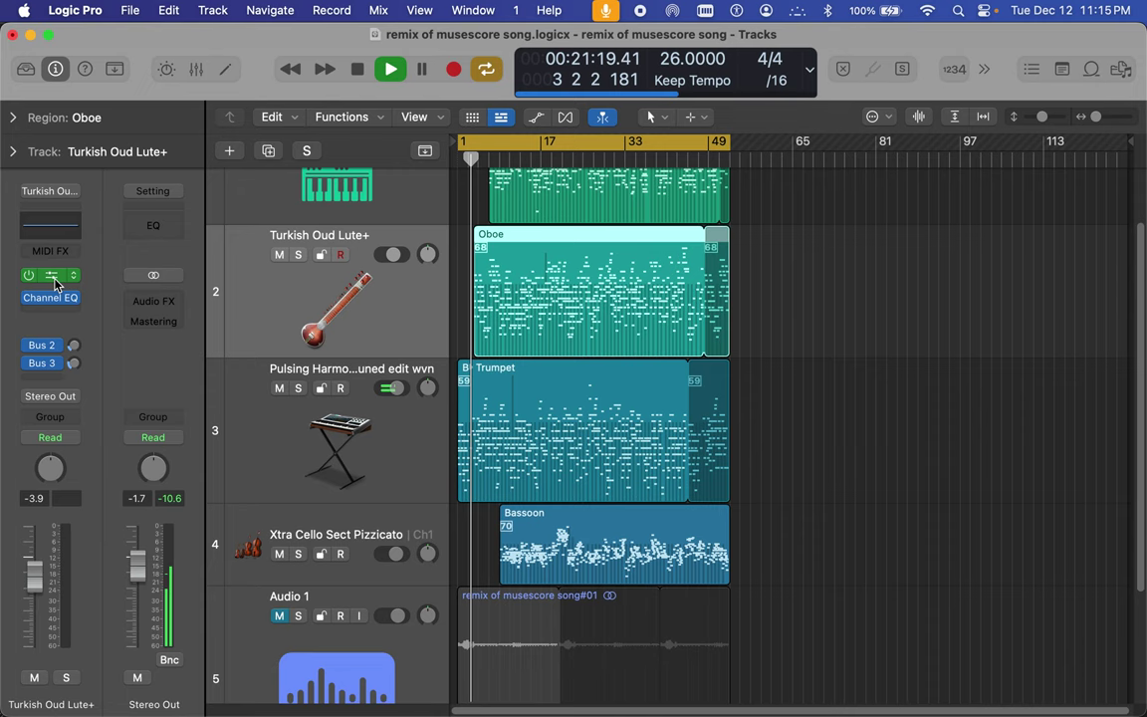
{"action": "left_click", "coordinate": [54, 279]}
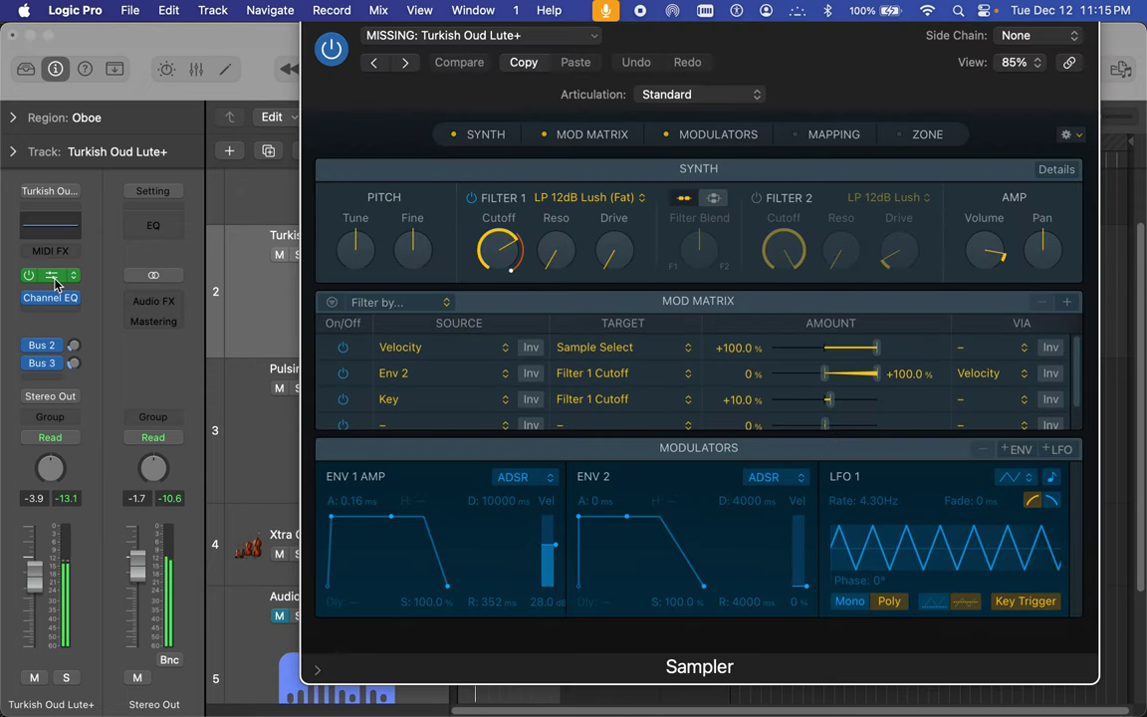
{"action": "left_click", "coordinate": [527, 38]}
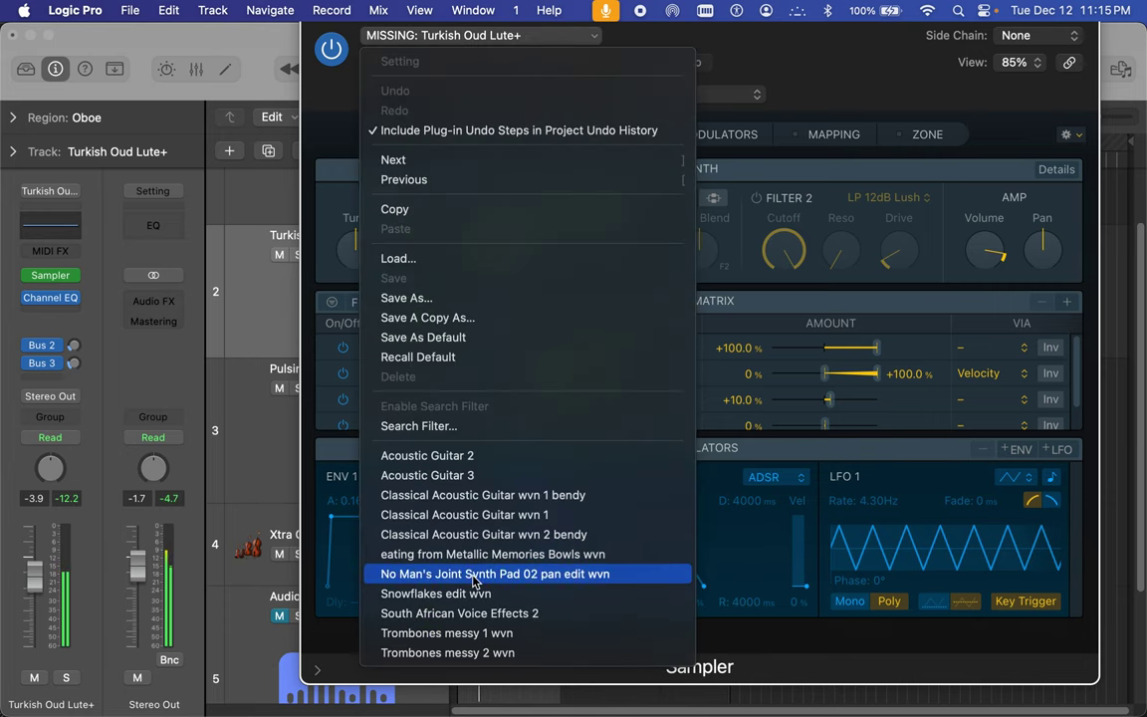
{"action": "left_click", "coordinate": [488, 514]}
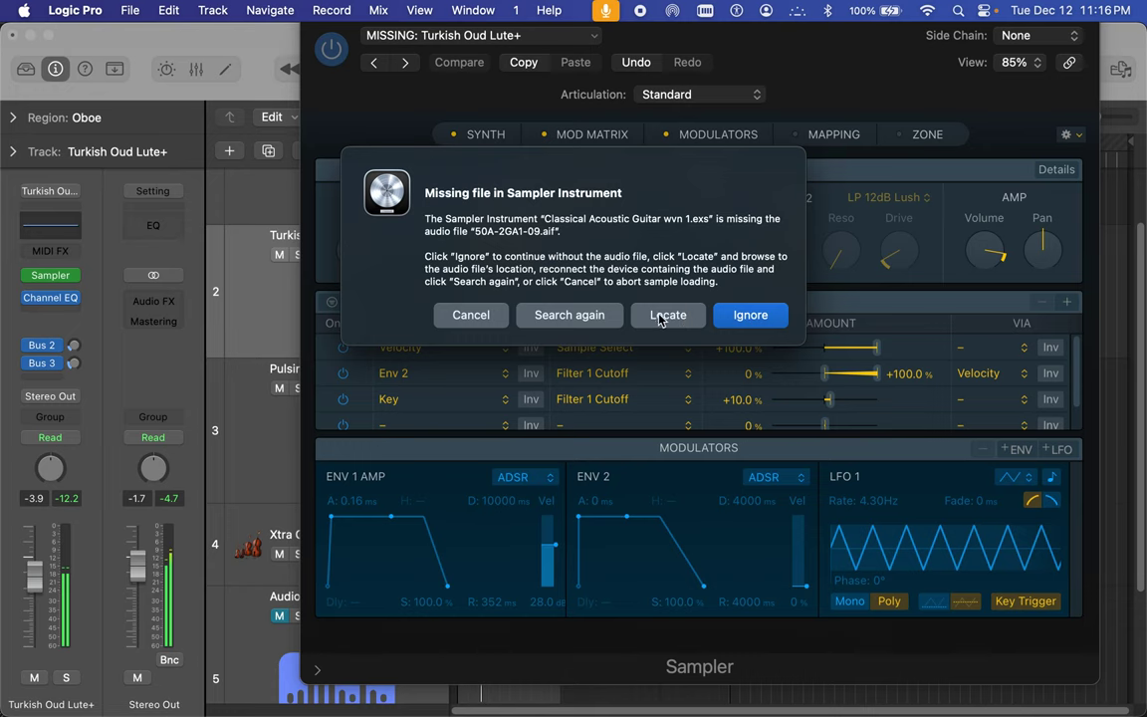
{"action": "left_click", "coordinate": [747, 317]}
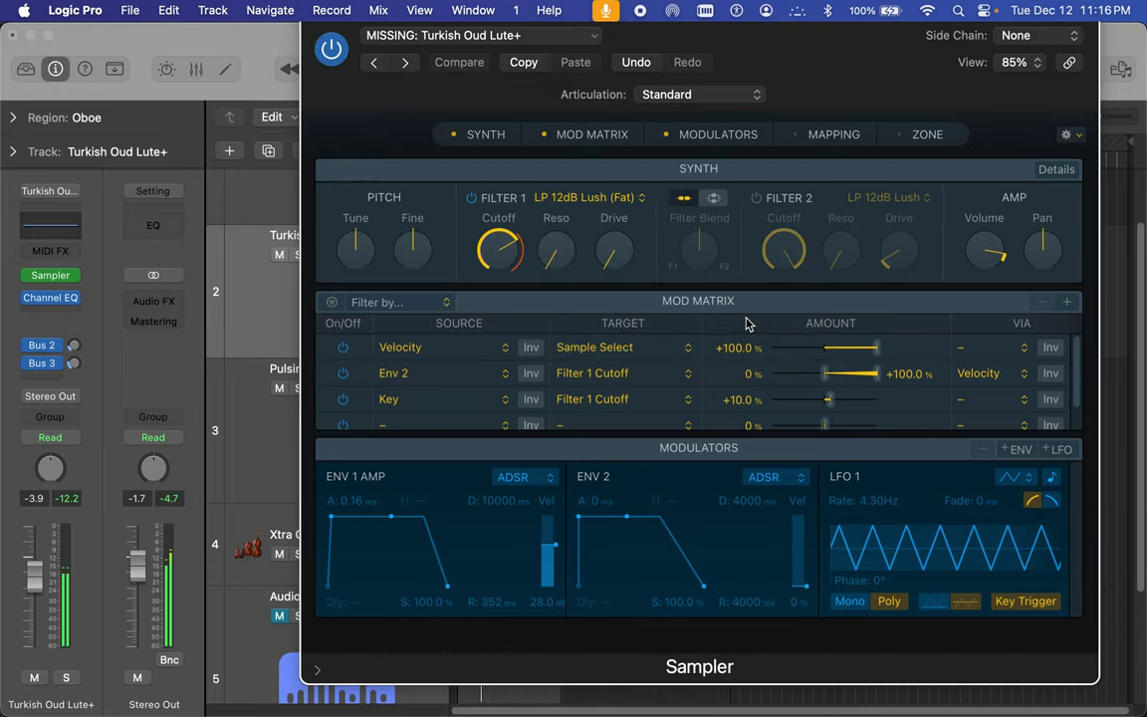
{"action": "left_click", "coordinate": [332, 95]}
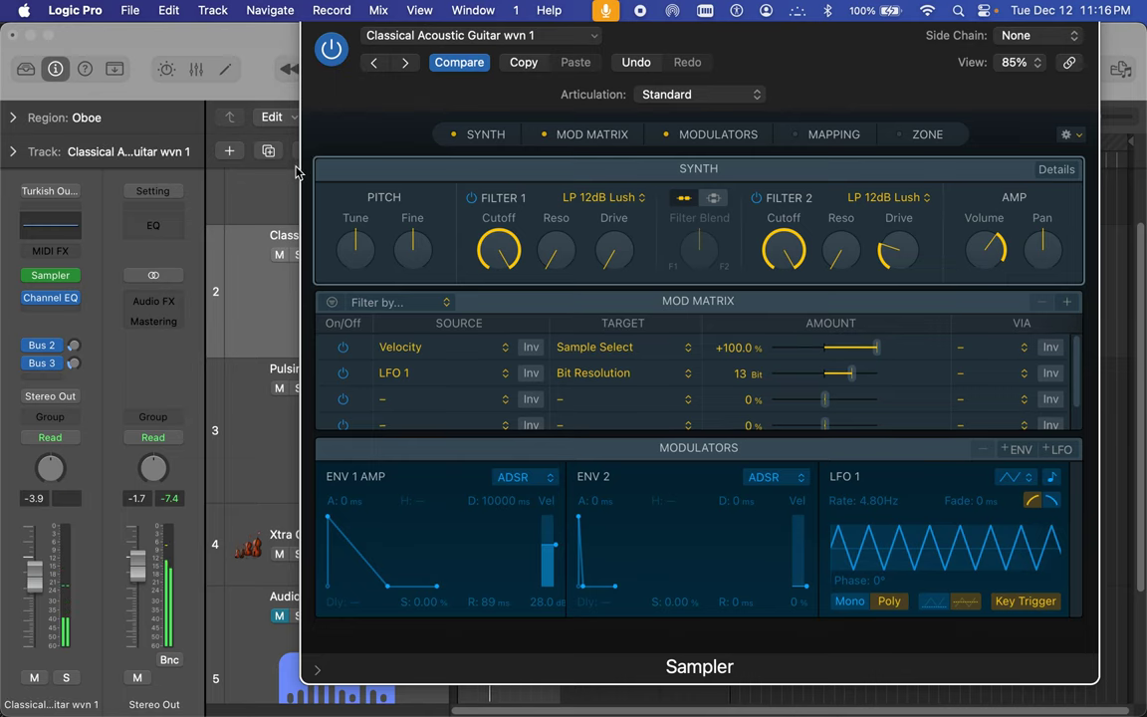
{"action": "left_click_drag", "start_coordinate": [301, 104], "coordinate": [307, 171]}
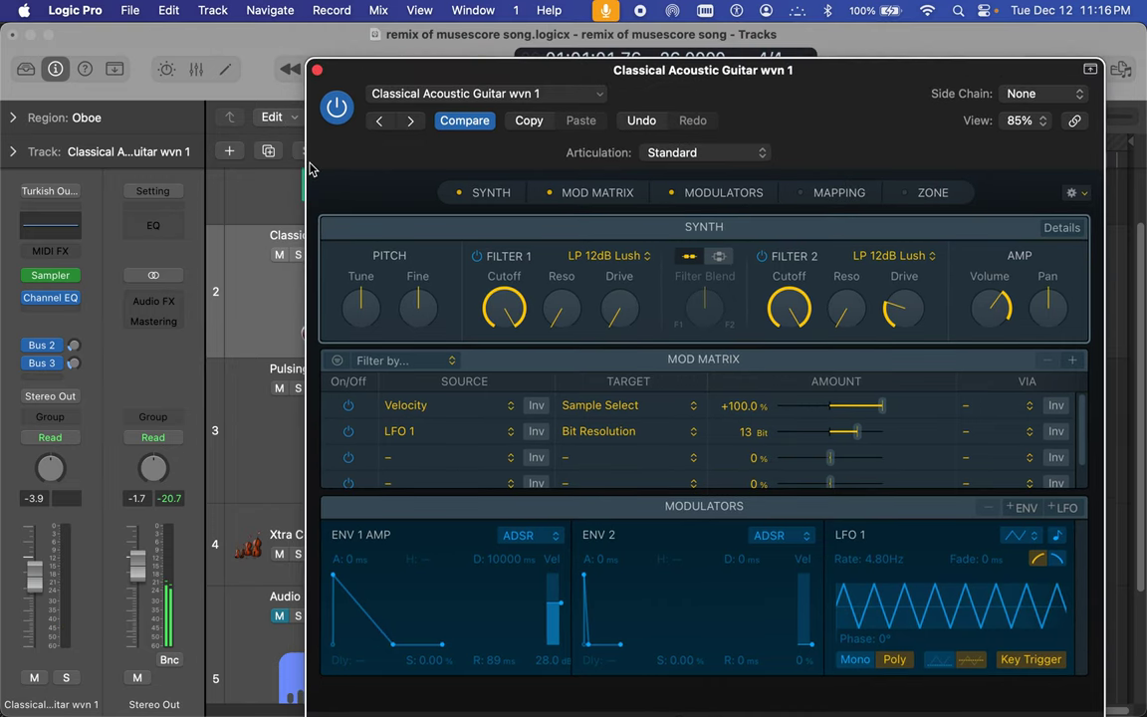
{"action": "left_click", "coordinate": [318, 71]}
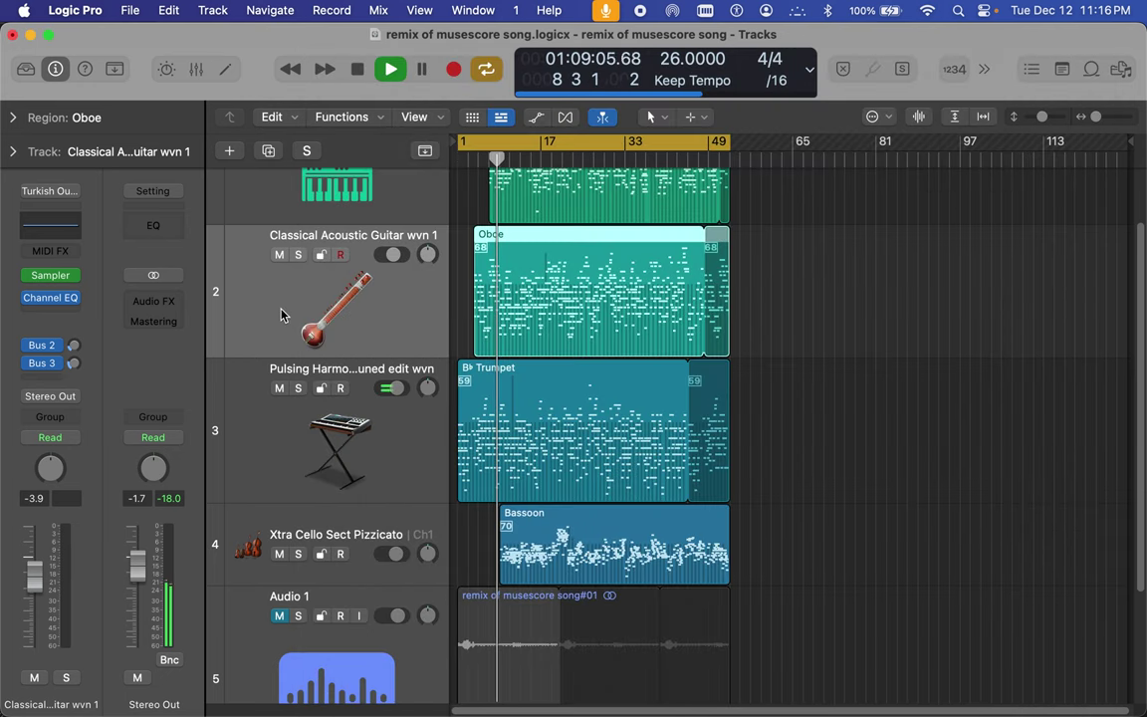
Step: Load the Transition Into Flight wvn 1 preset in the B♭ Trumpet track's Alchemy, accept the additional content download and close the plug-in
{"action": "left_click", "coordinate": [276, 462]}
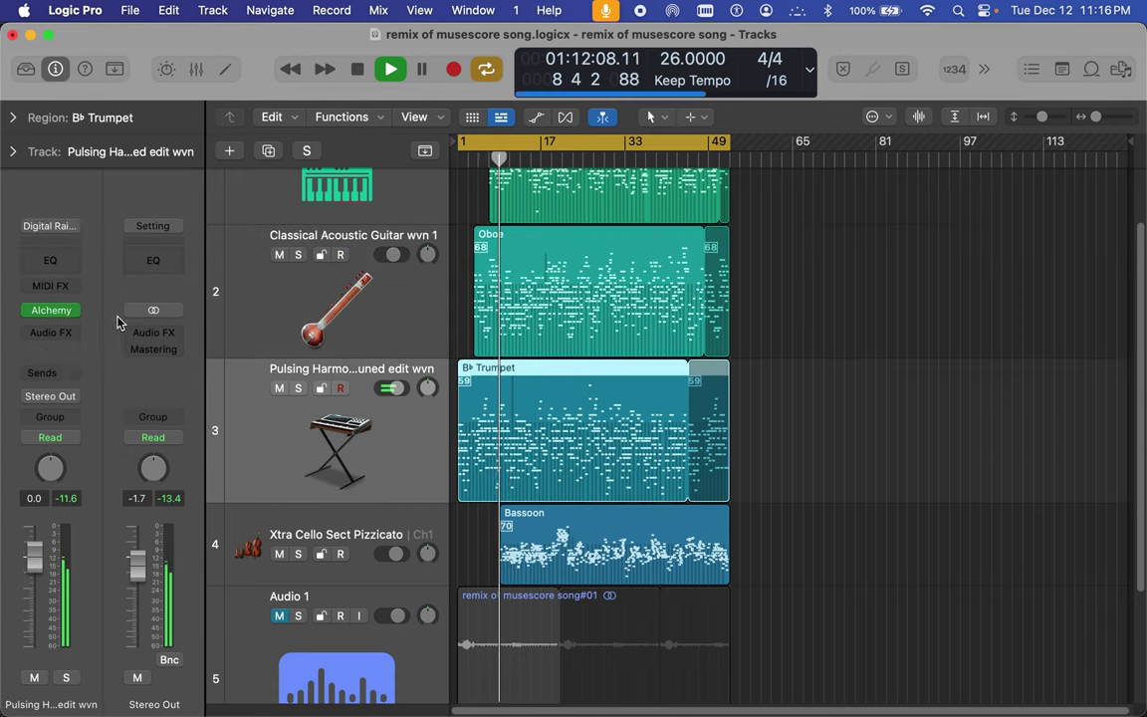
{"action": "mouse_move", "coordinate": [52, 312]}
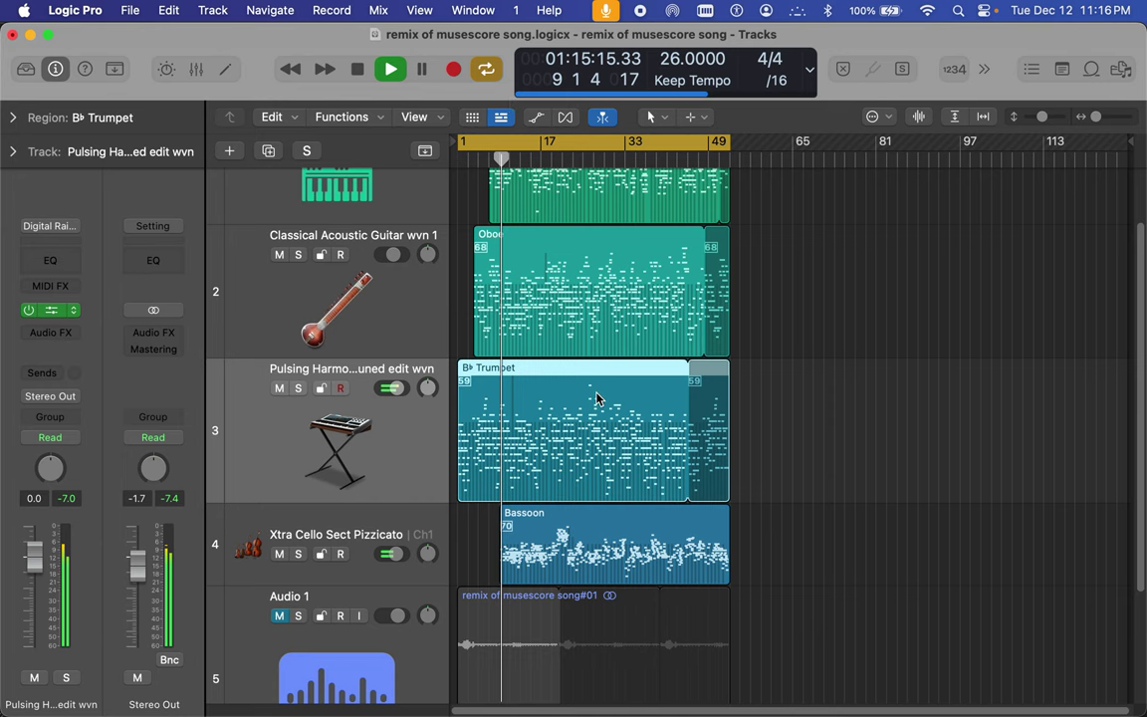
{"action": "key", "text": "v"}
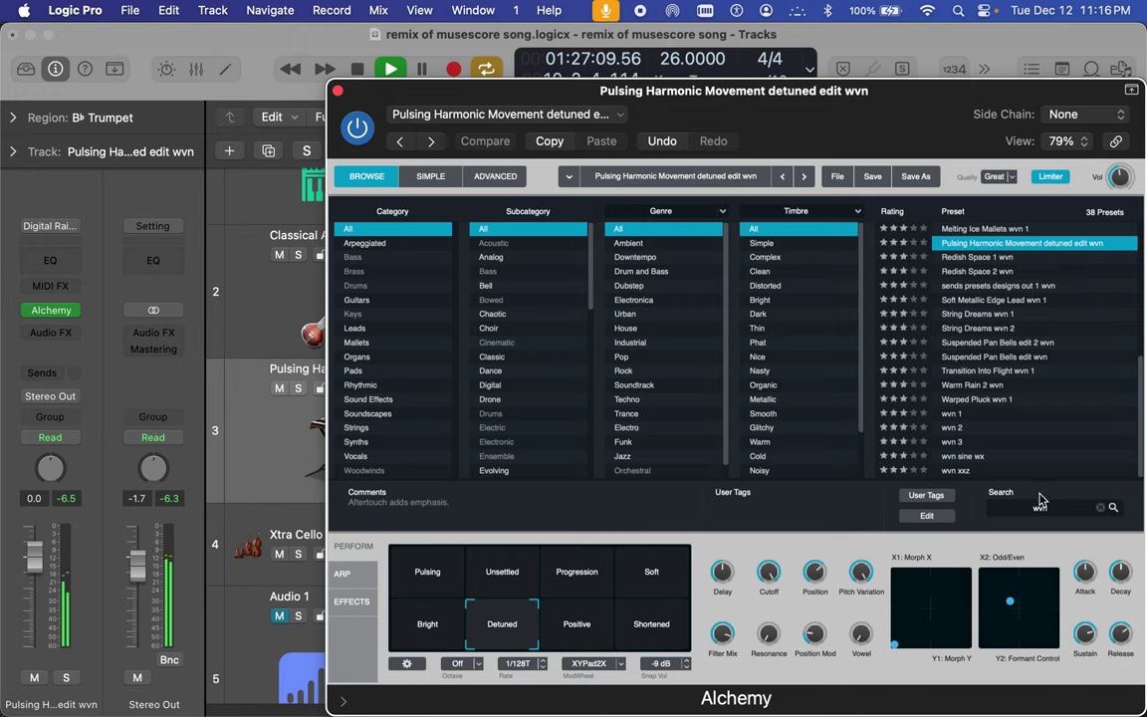
{"action": "left_click", "coordinate": [978, 375]}
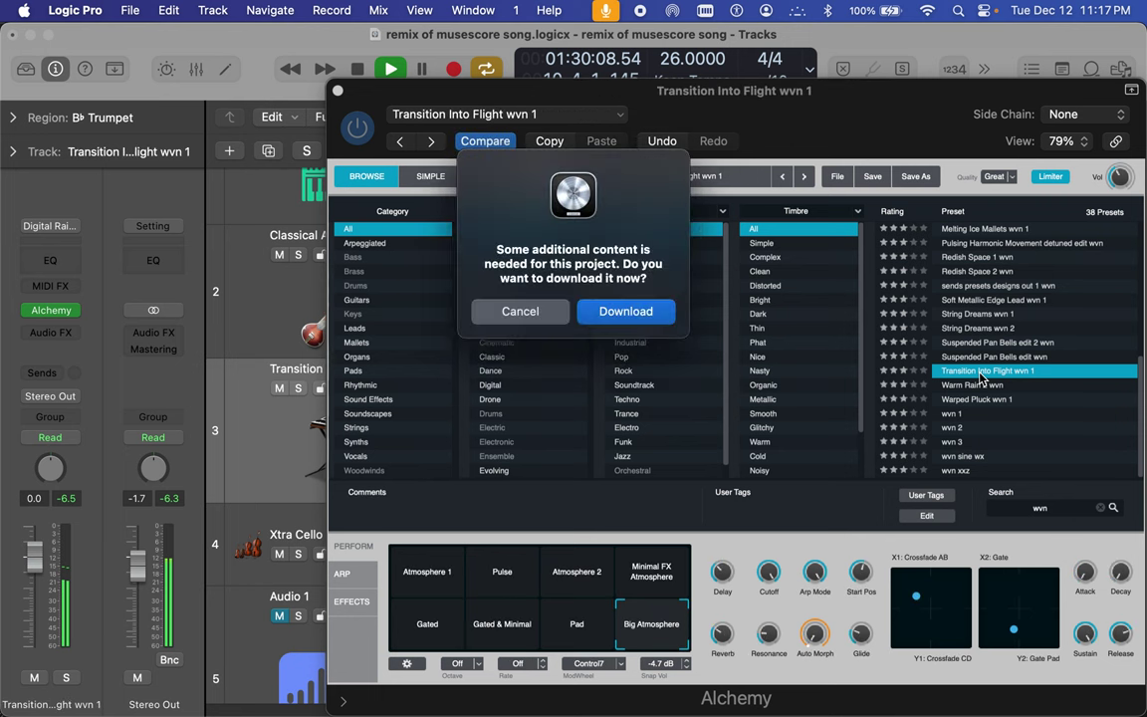
{"action": "left_click", "coordinate": [612, 313]}
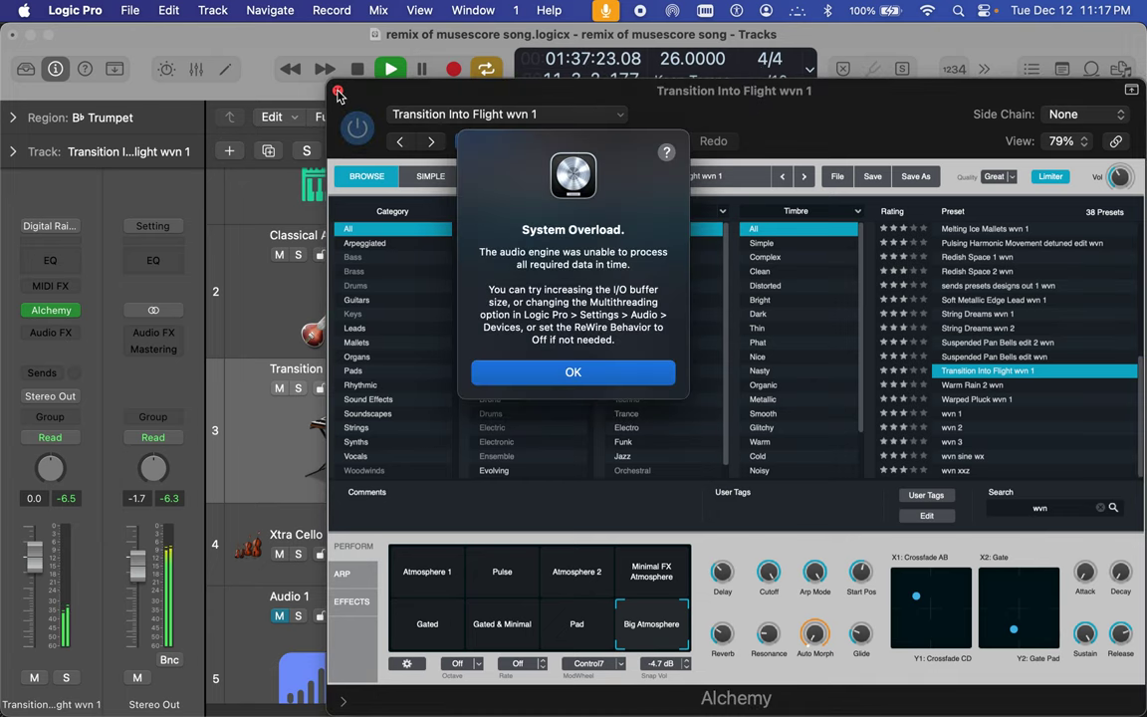
{"action": "left_click", "coordinate": [592, 374]}
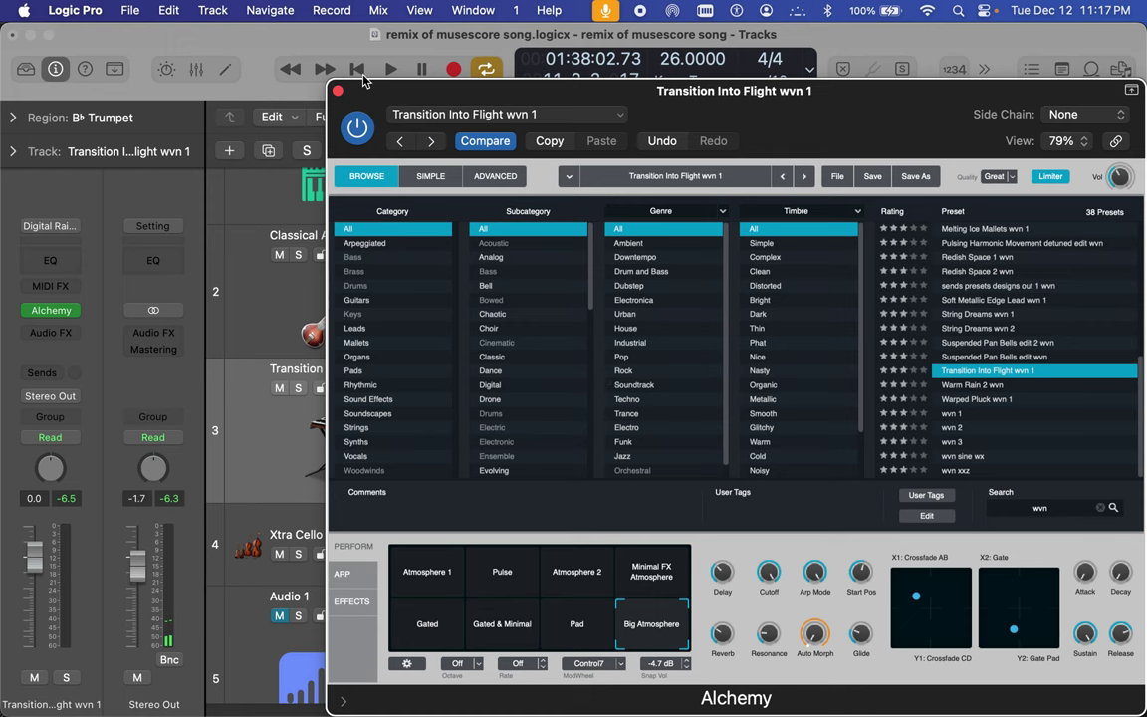
{"action": "left_click", "coordinate": [338, 91]}
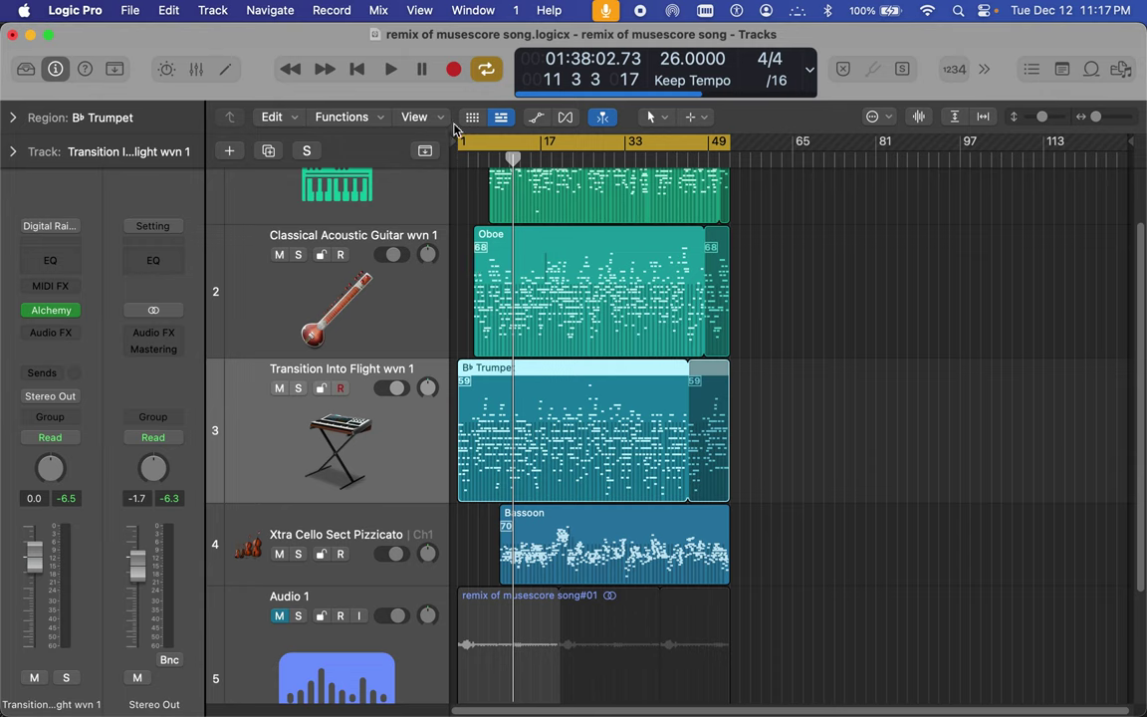
Step: Restart playback from the beginning and raise the Stereo Out level to -0.9 dB
{"action": "left_click", "coordinate": [356, 69]}
{"action": "left_click", "coordinate": [390, 69]}
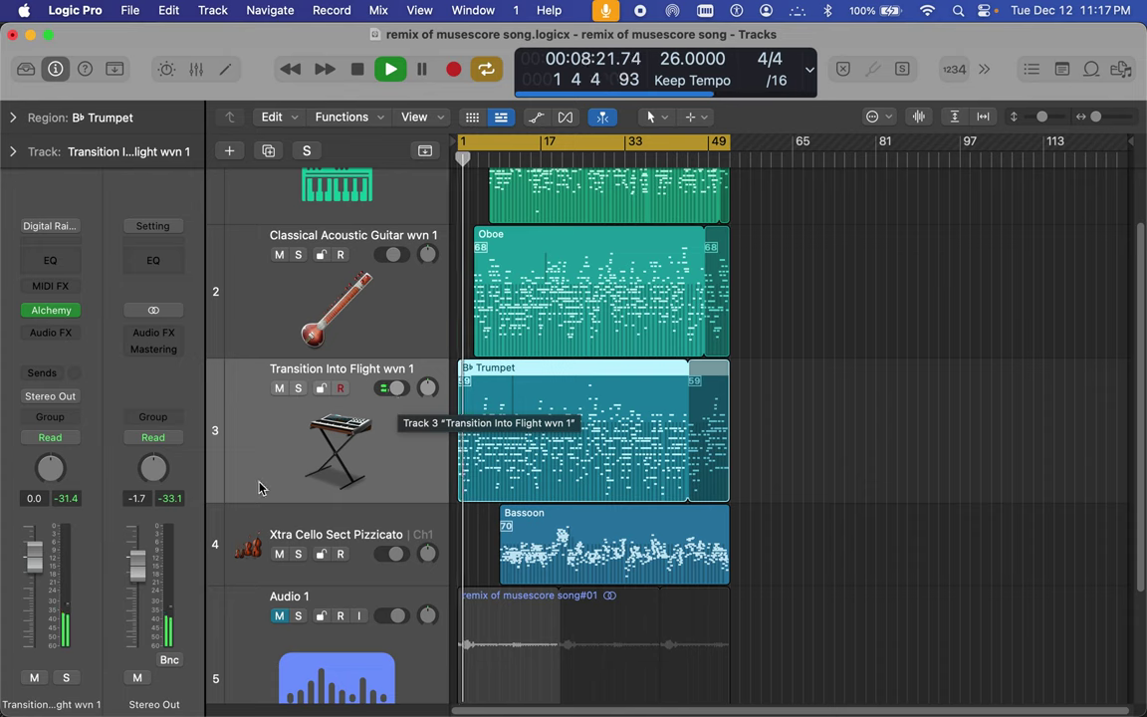
{"action": "mouse_move", "coordinate": [139, 570]}
{"action": "left_mouse_down"}
{"action": "mouse_move", "coordinate": [145, 529]}
{"action": "mouse_move", "coordinate": [139, 551]}
{"action": "left_mouse_up"}
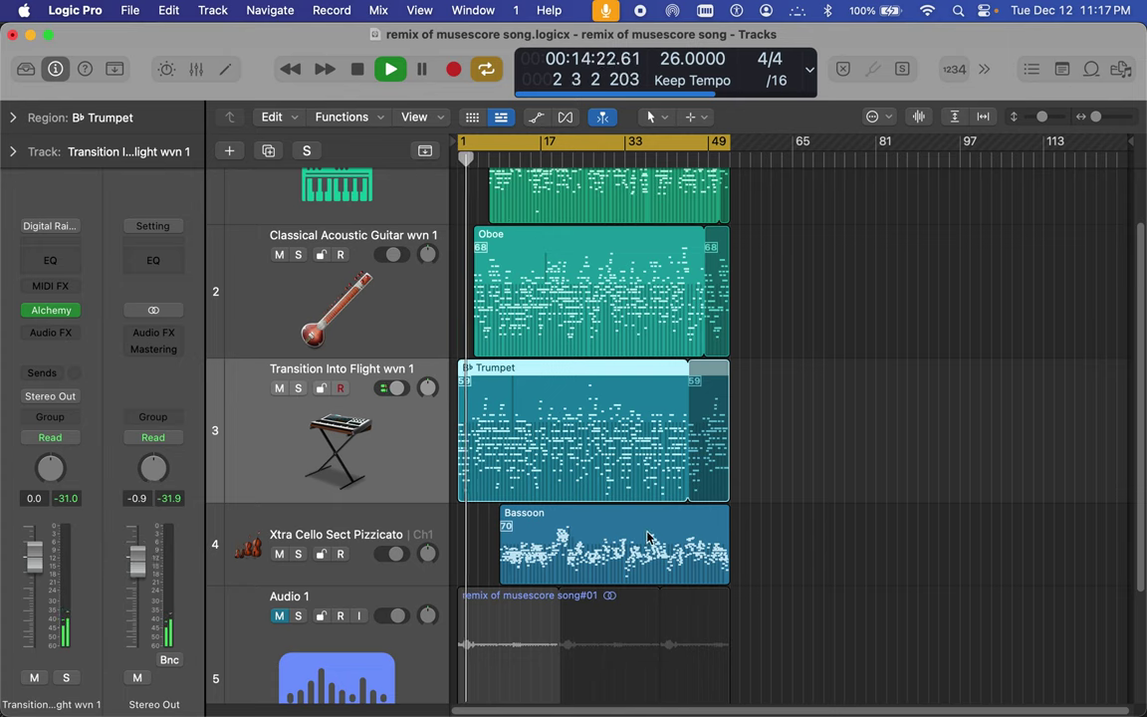
Step: Show the mixer and add a Bus 3 (Large Hall/6.6s Botta Church) send to the Transition Into Flight wvn 1 channel
{"action": "left_click", "coordinate": [197, 69]}
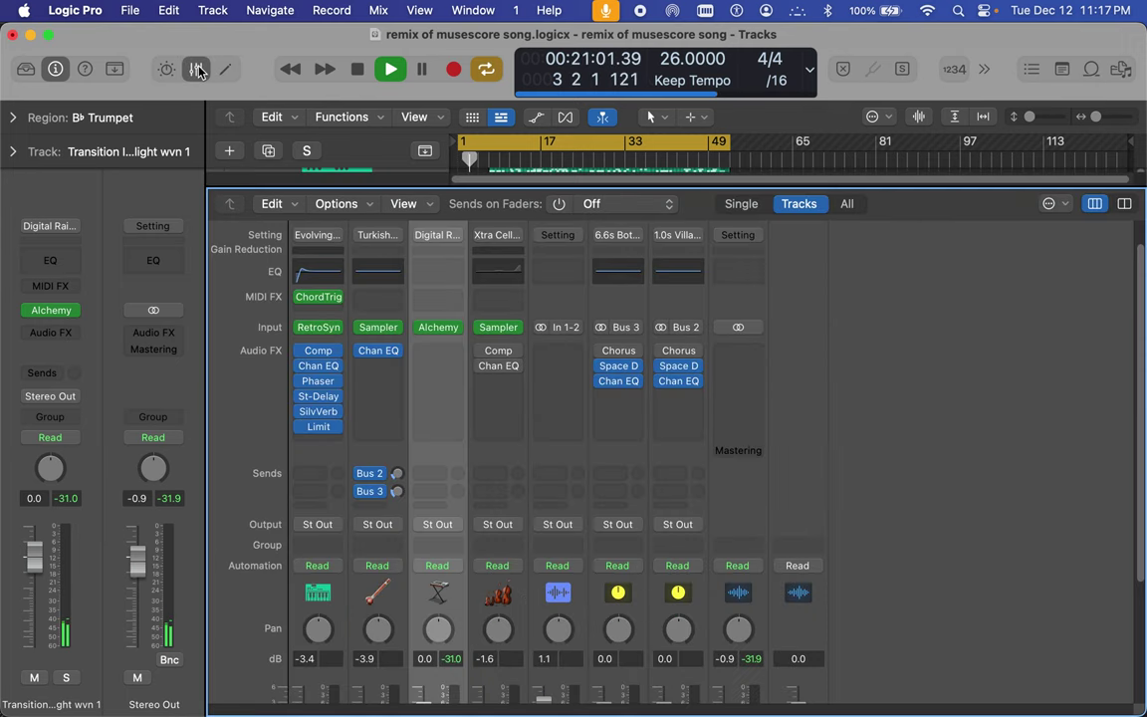
{"action": "scroll", "coordinate": [456, 309], "scroll_direction": "down", "scroll_amount": 5}
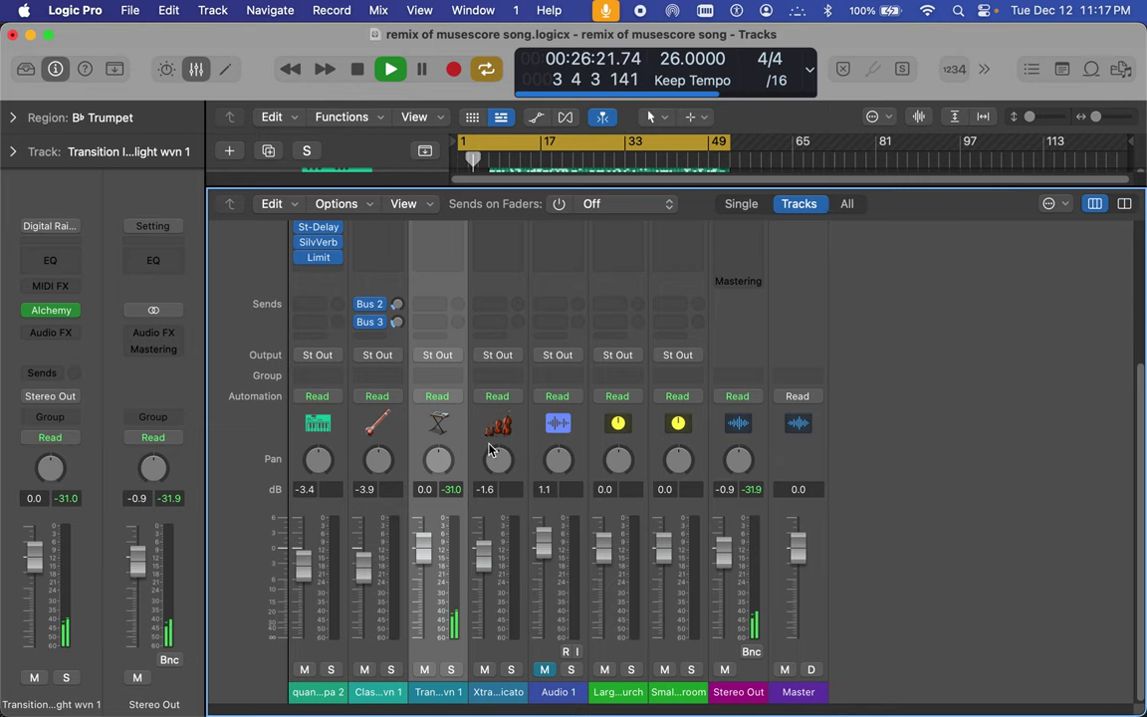
{"action": "scroll", "coordinate": [438, 378], "scroll_direction": "up", "scroll_amount": 5}
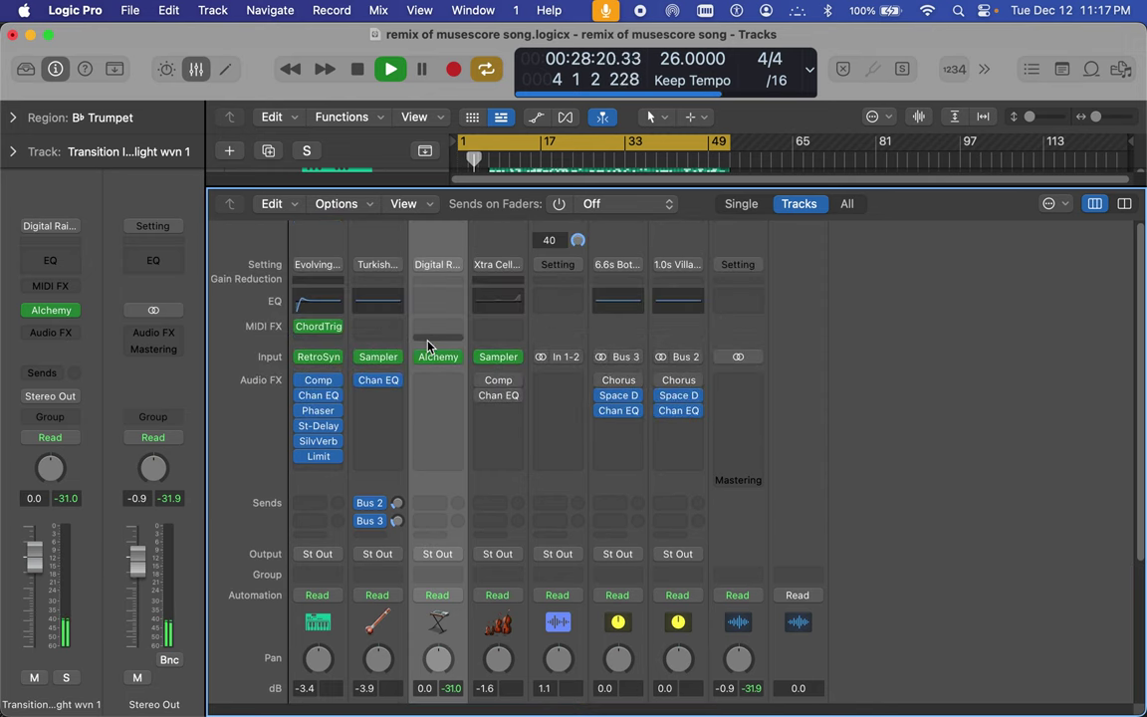
{"action": "left_click", "coordinate": [441, 508]}
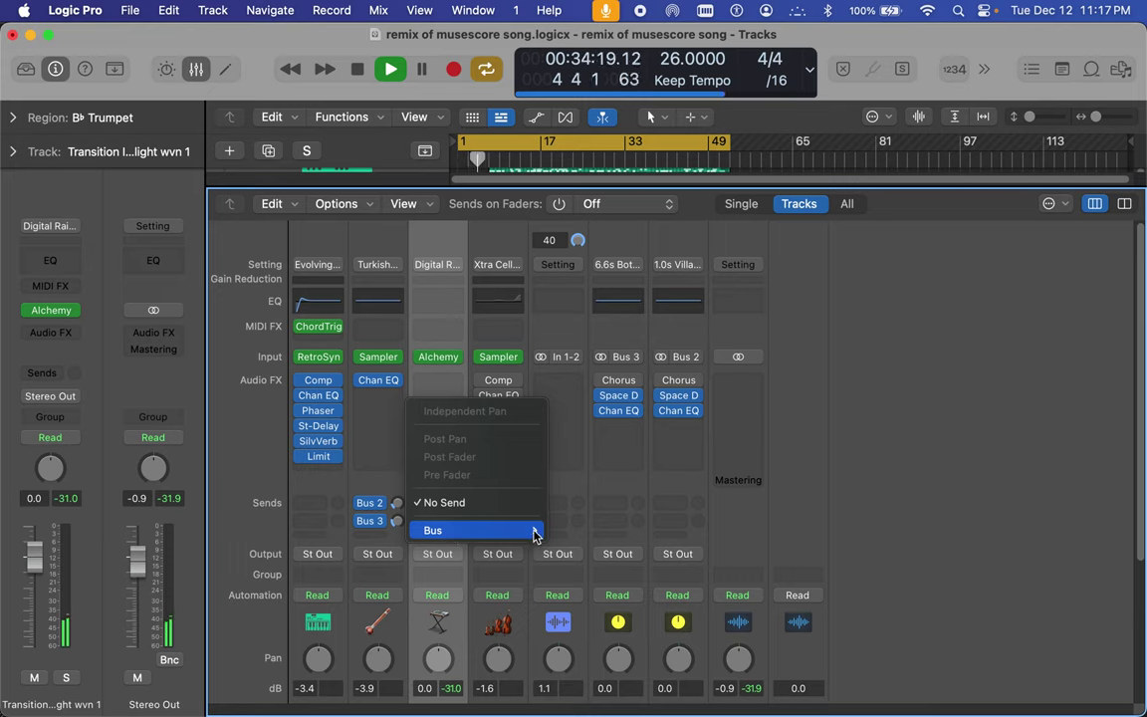
{"action": "mouse_move", "coordinate": [535, 532]}
{"action": "left_click", "coordinate": [674, 57]}
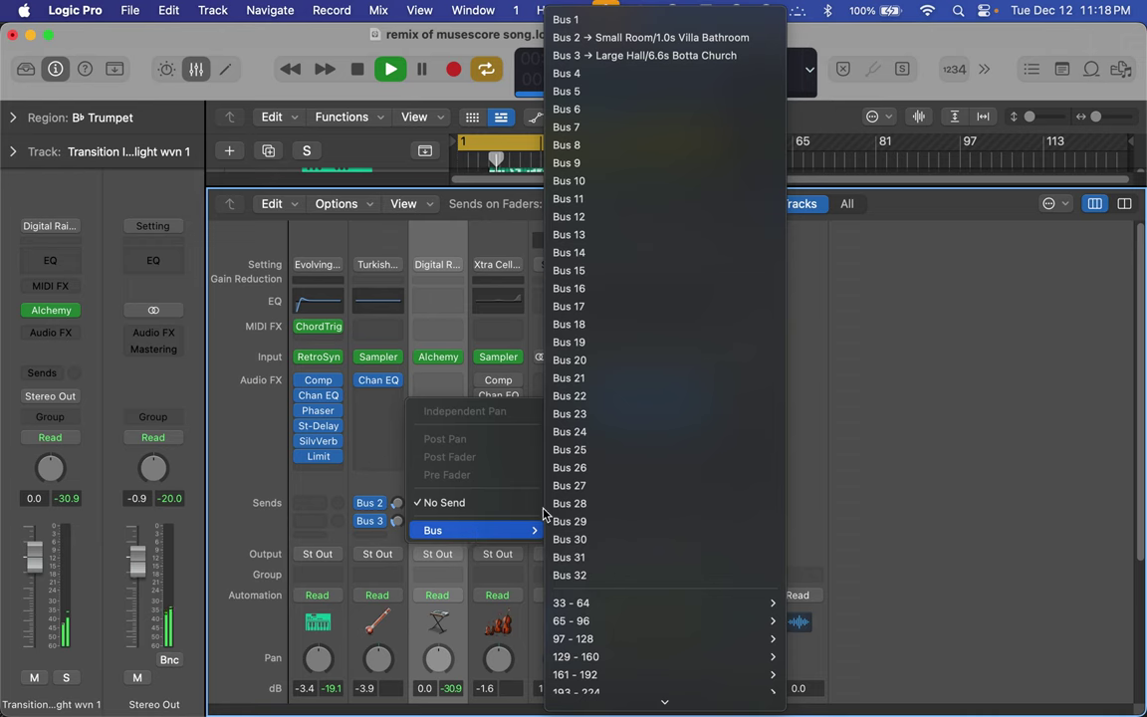
{"action": "left_click", "coordinate": [742, 57]}
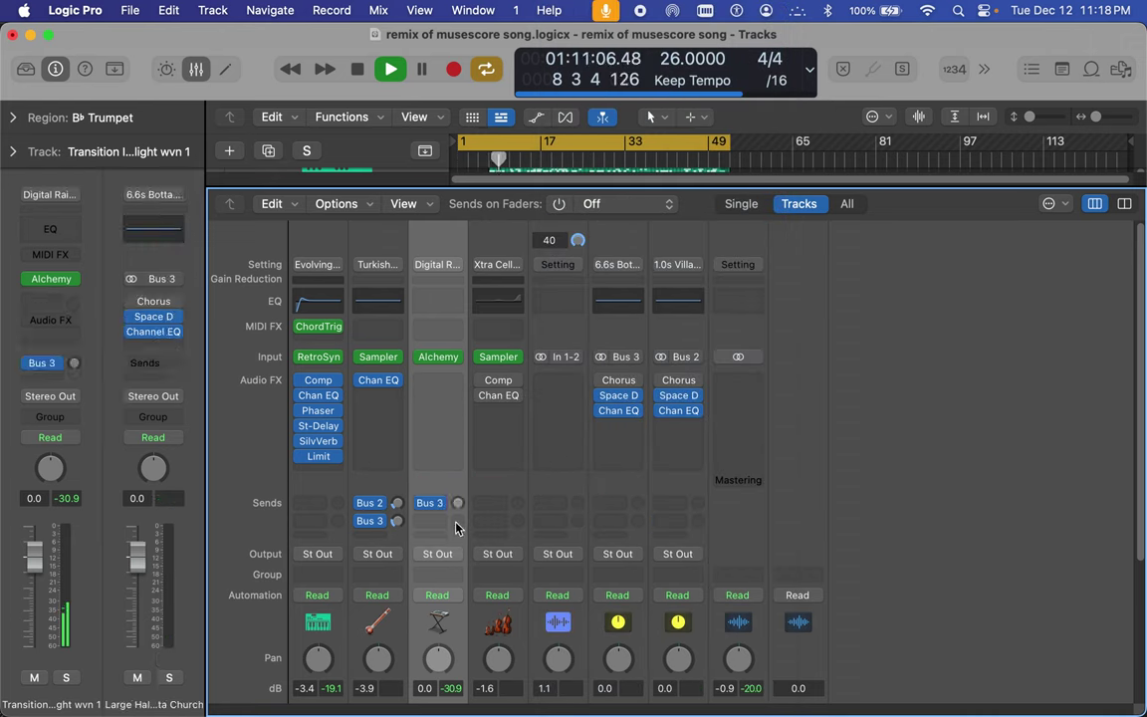
Step: Raise the Transition Into Flight wvn 1 channel's Bus 3 send level to about -11.3 dB, dismissing the synchronization error
{"action": "left_click_drag", "start_coordinate": [455, 508], "coordinate": [461, 421]}
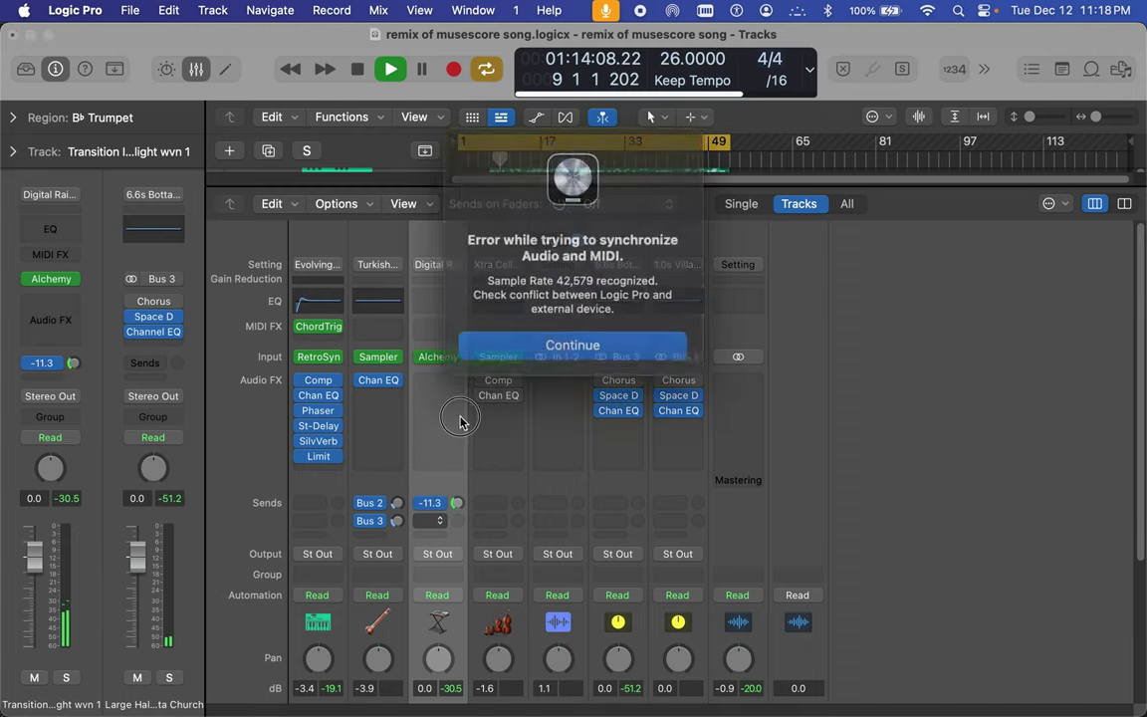
{"action": "left_click", "coordinate": [563, 336]}
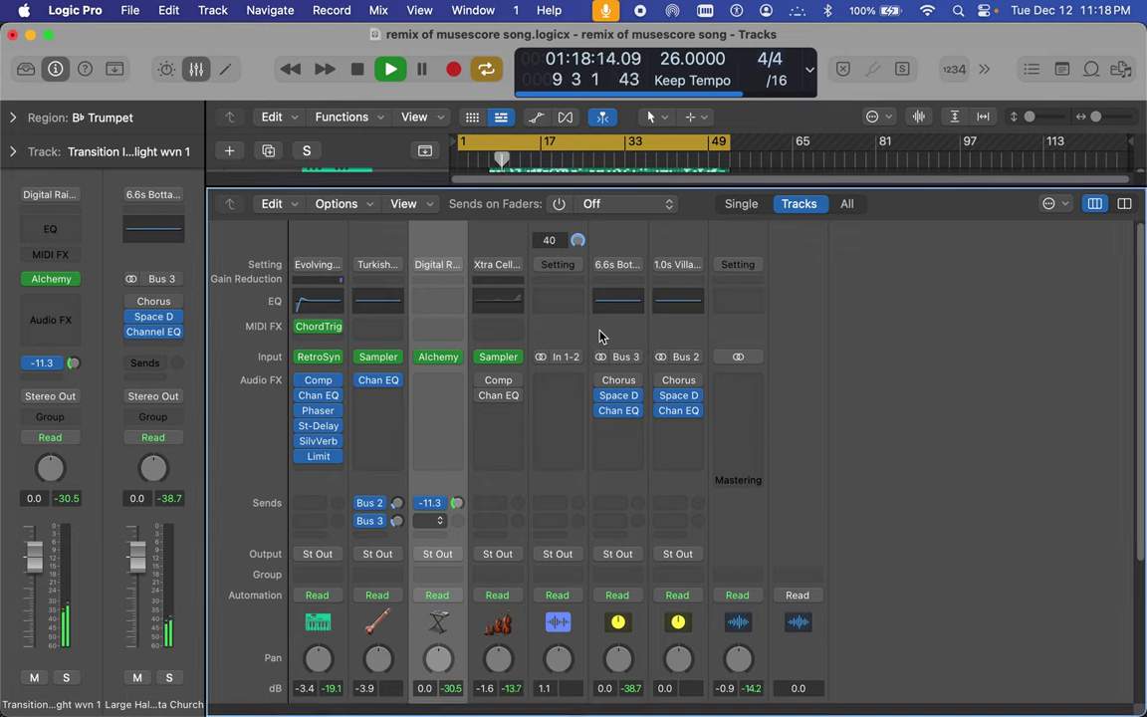
{"action": "left_click_drag", "start_coordinate": [456, 503], "coordinate": [440, 525]}
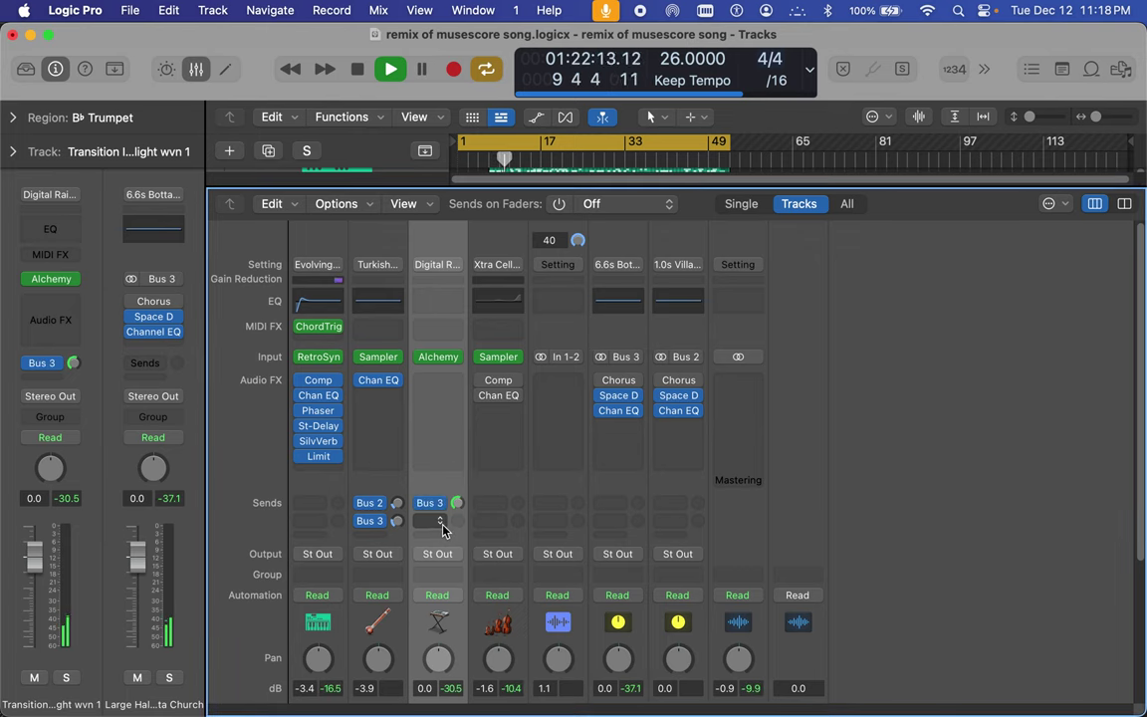
Step: Add a Bus 3 (Large Hall/6.6s Botta Church) send to the Xtra Cello Sect Pizzicato channel and dismiss the synchronization error
{"action": "scroll", "coordinate": [641, 529], "scroll_direction": "down", "scroll_amount": 5}
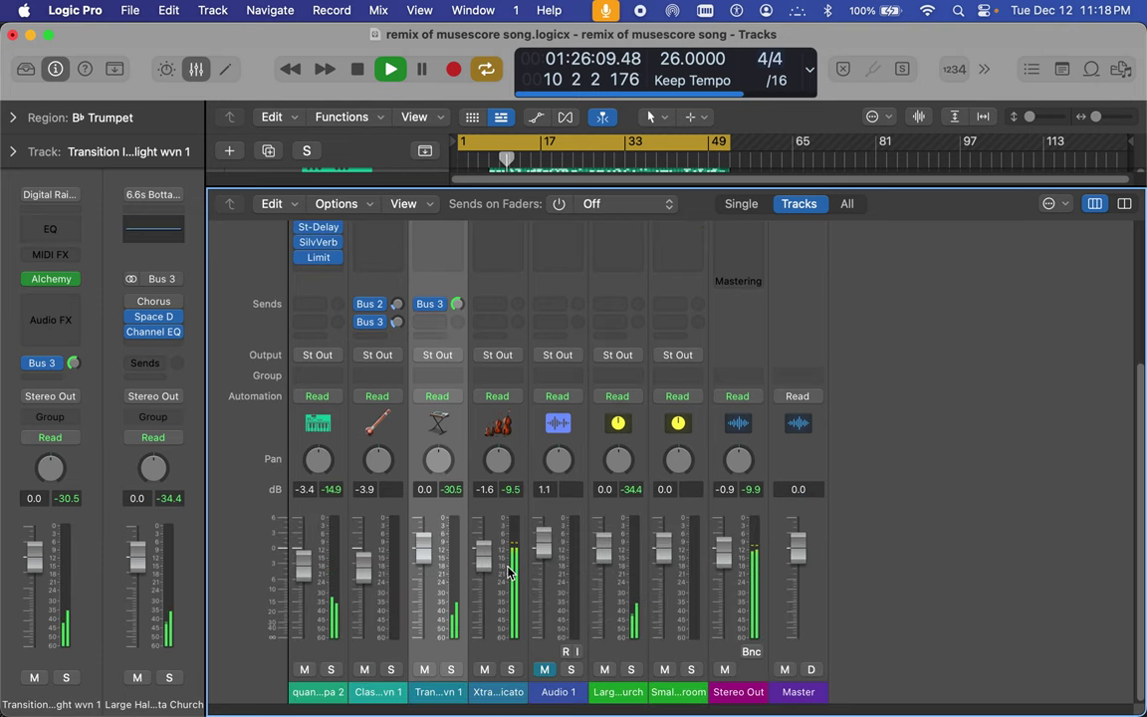
{"action": "left_click", "coordinate": [501, 312]}
{"action": "mouse_move", "coordinate": [502, 332]}
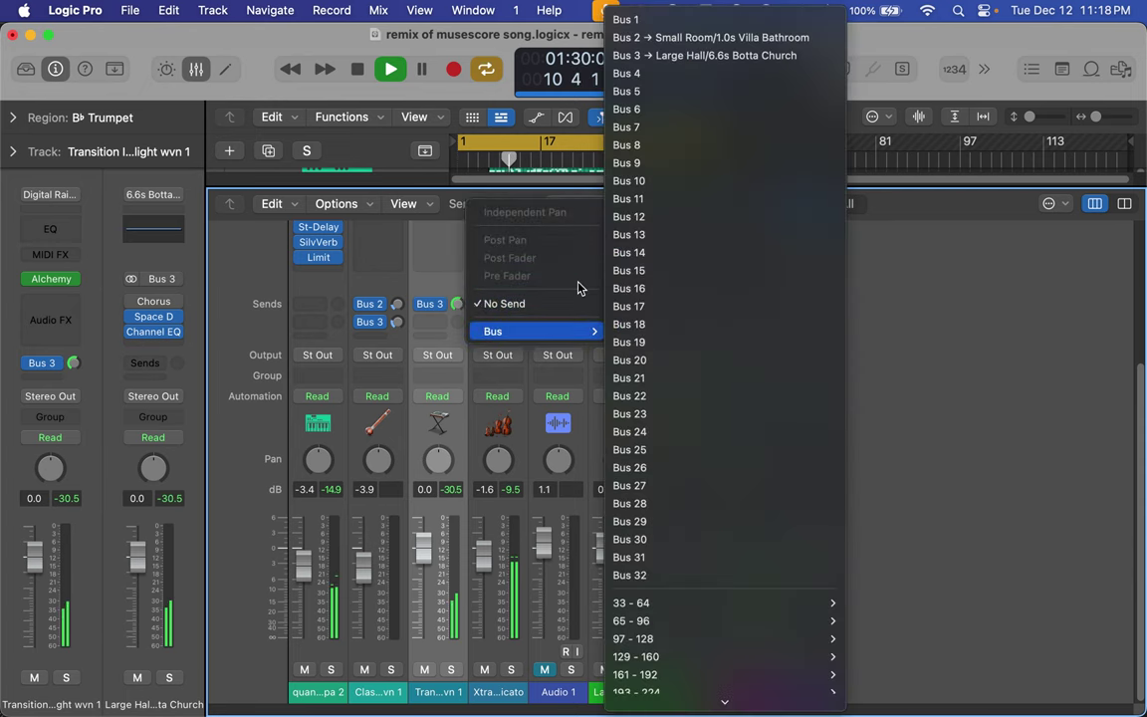
{"action": "left_click", "coordinate": [717, 57]}
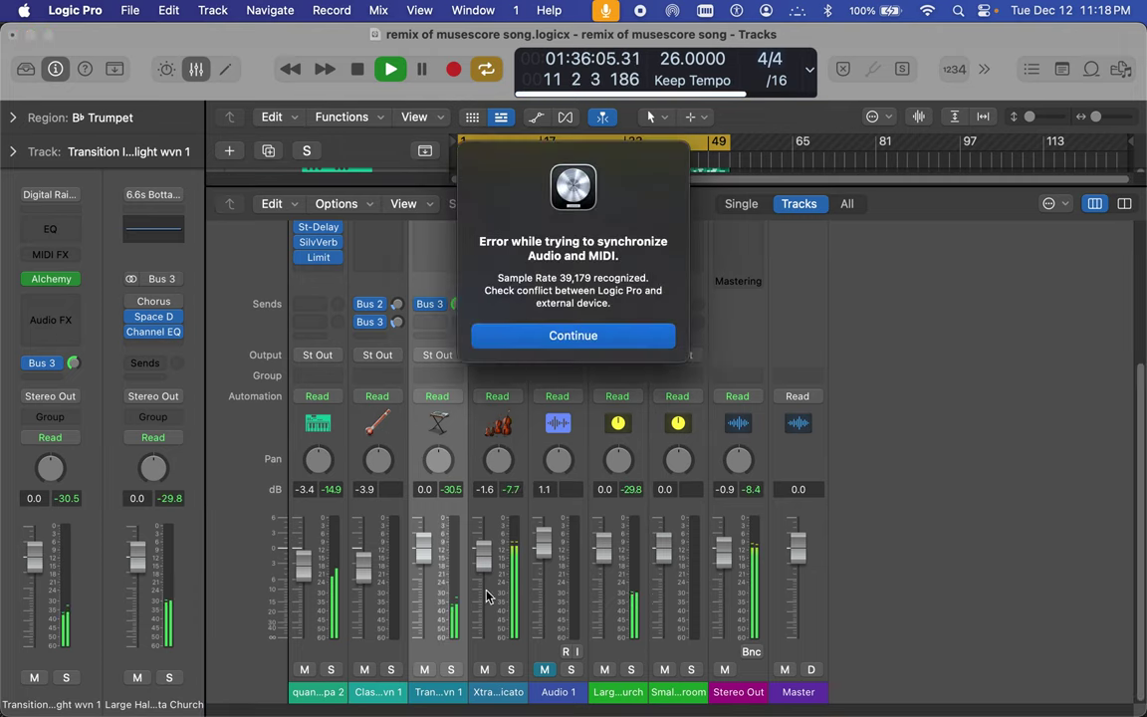
{"action": "left_click", "coordinate": [530, 336]}
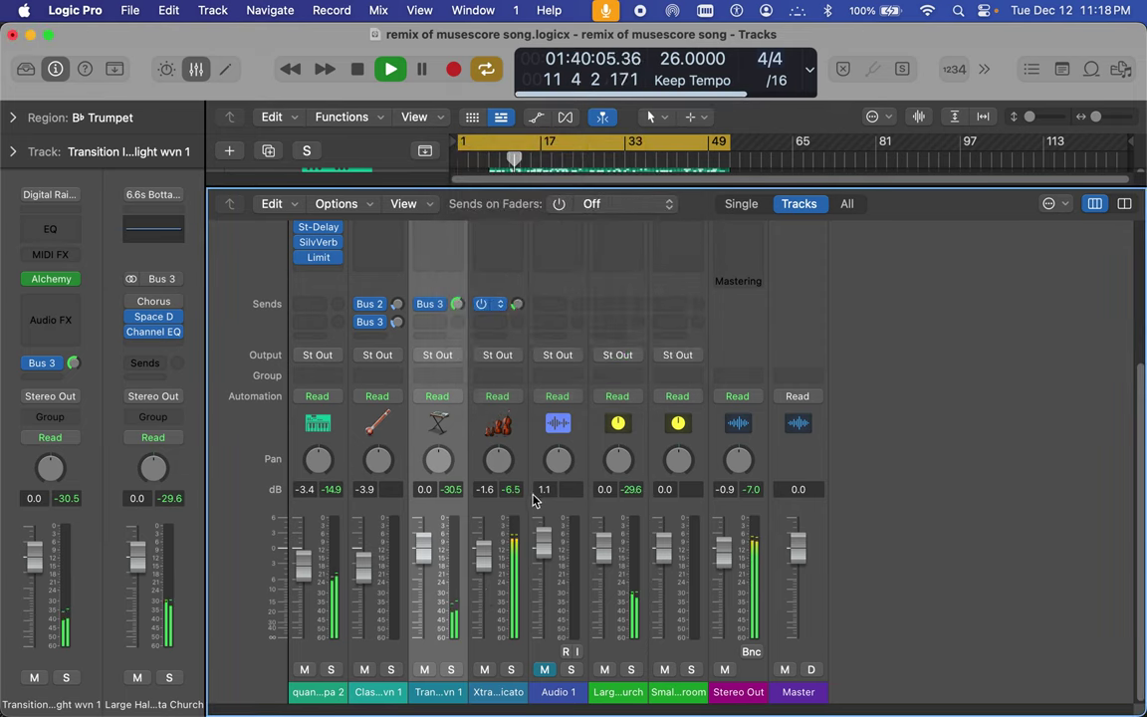
Step: Lower the Xtra Cello Sect Pizzicato channel's volume to -5.0 dB, dismiss the synchronization error and hide the mixer
{"action": "left_click_drag", "start_coordinate": [491, 569], "coordinate": [491, 599]}
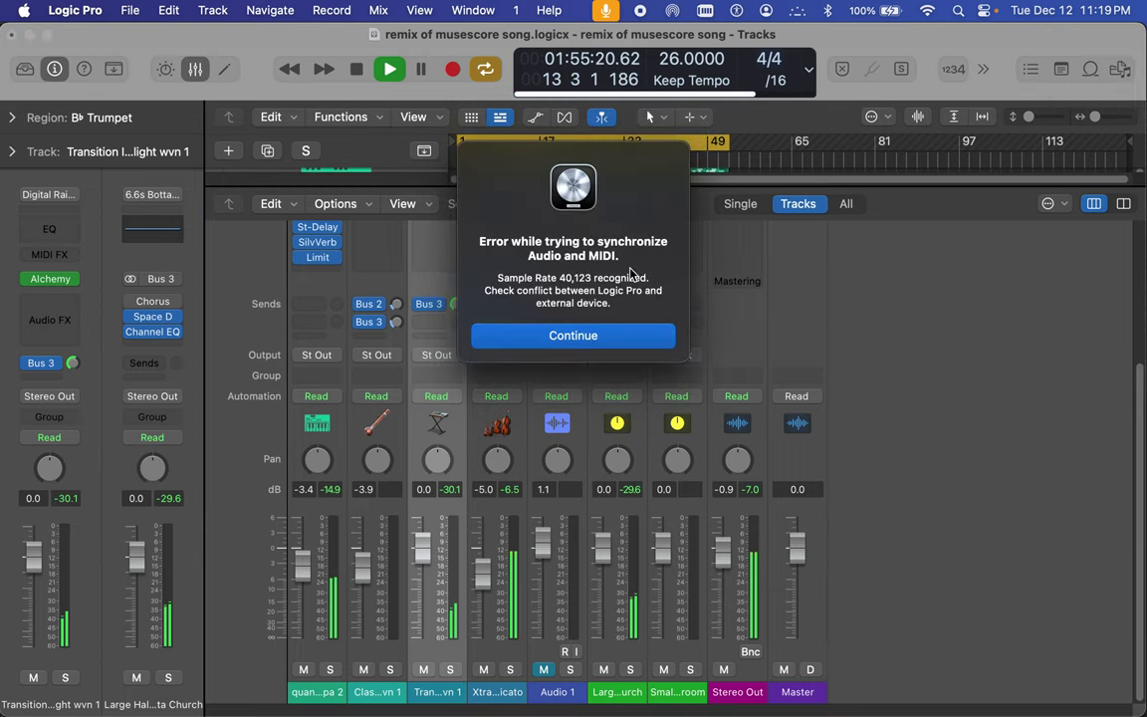
{"action": "left_click", "coordinate": [574, 336]}
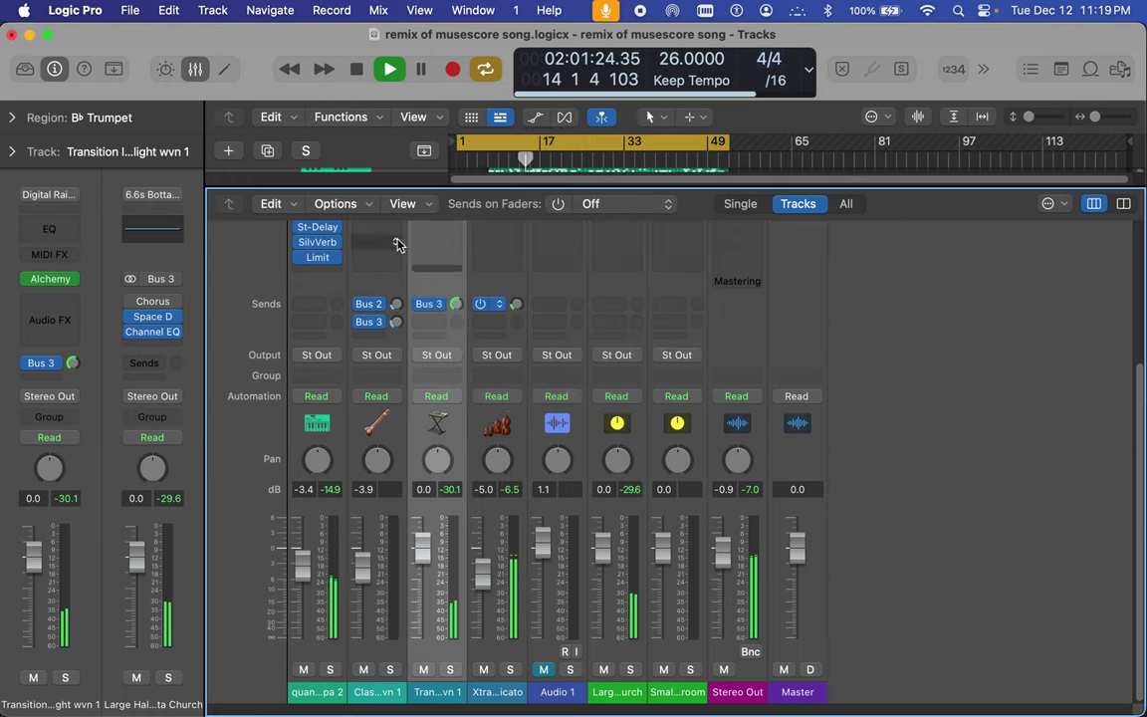
{"action": "left_click", "coordinate": [197, 69]}
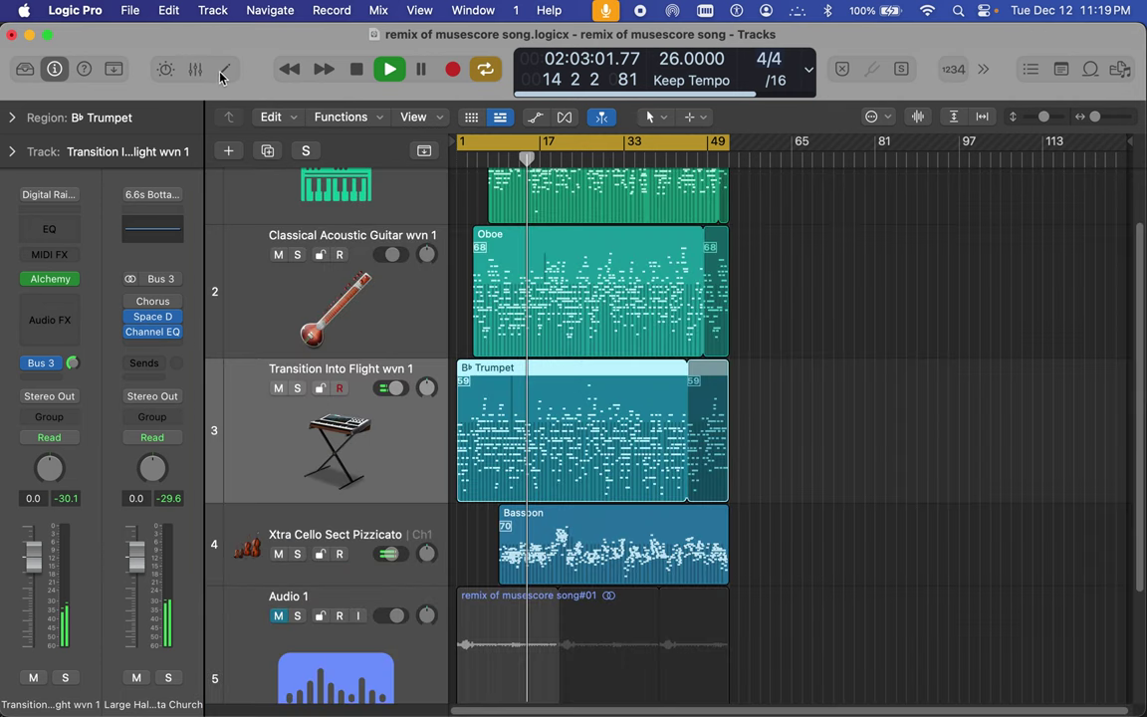
Step: Show the Score Editor, dismiss the synchronization error and move up one display level to view all instruments' notation together
{"action": "left_click", "coordinate": [223, 71]}
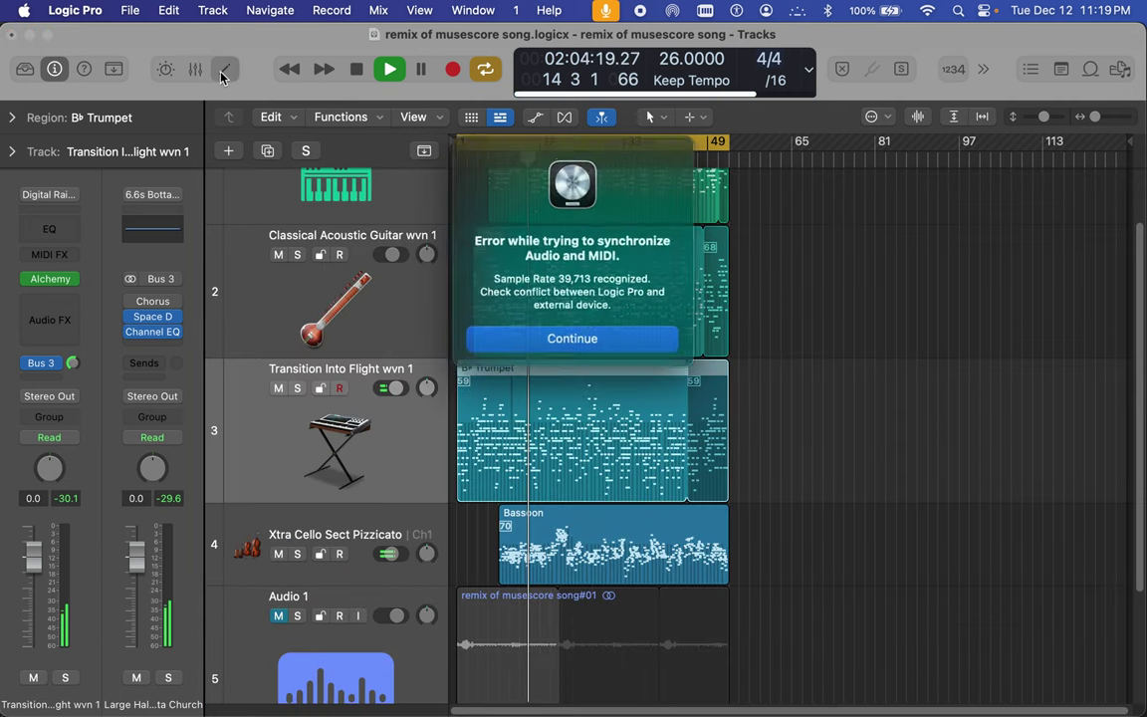
{"action": "left_click", "coordinate": [571, 336]}
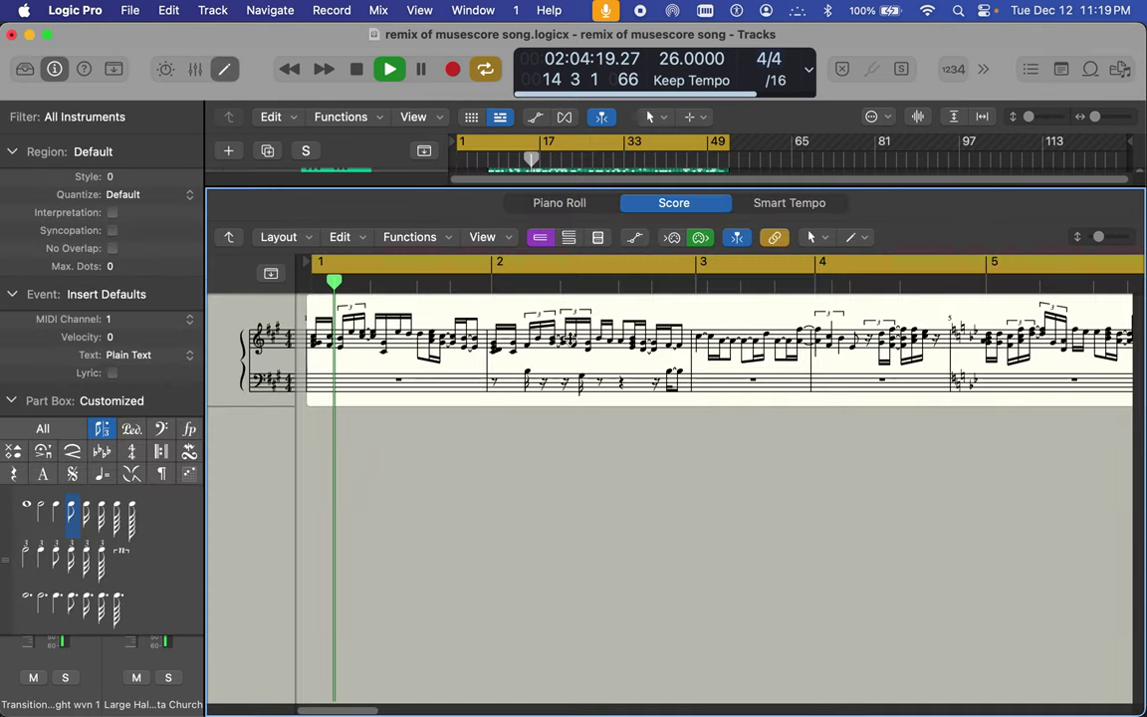
{"action": "left_click", "coordinate": [228, 240]}
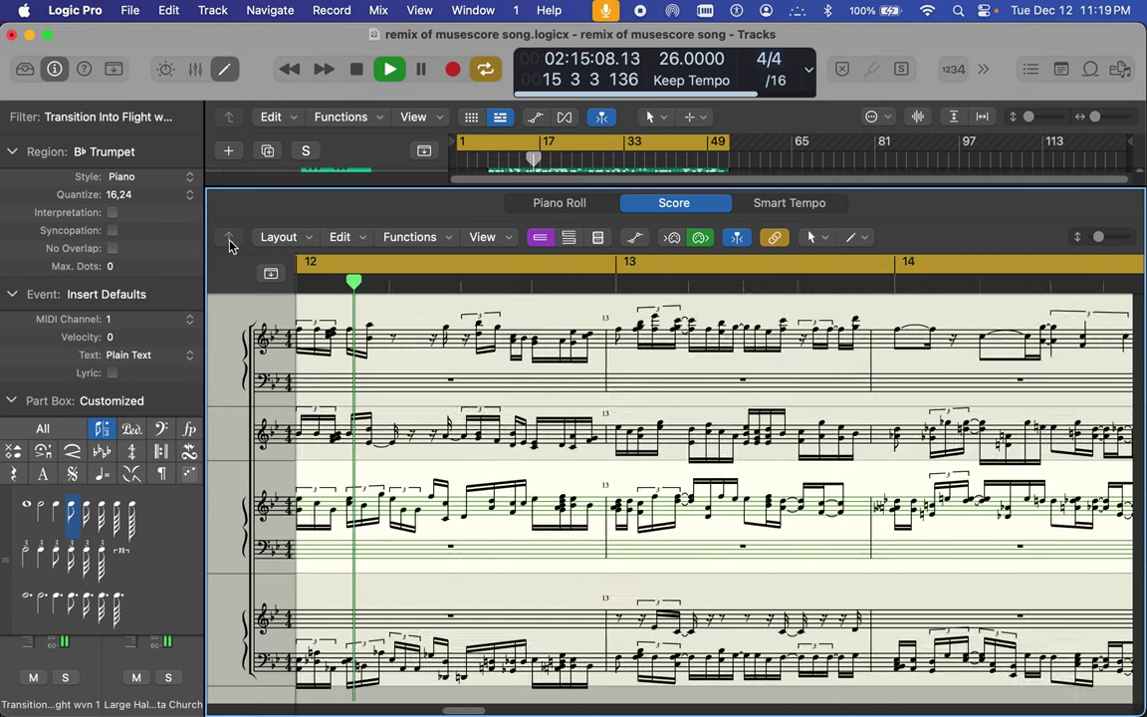